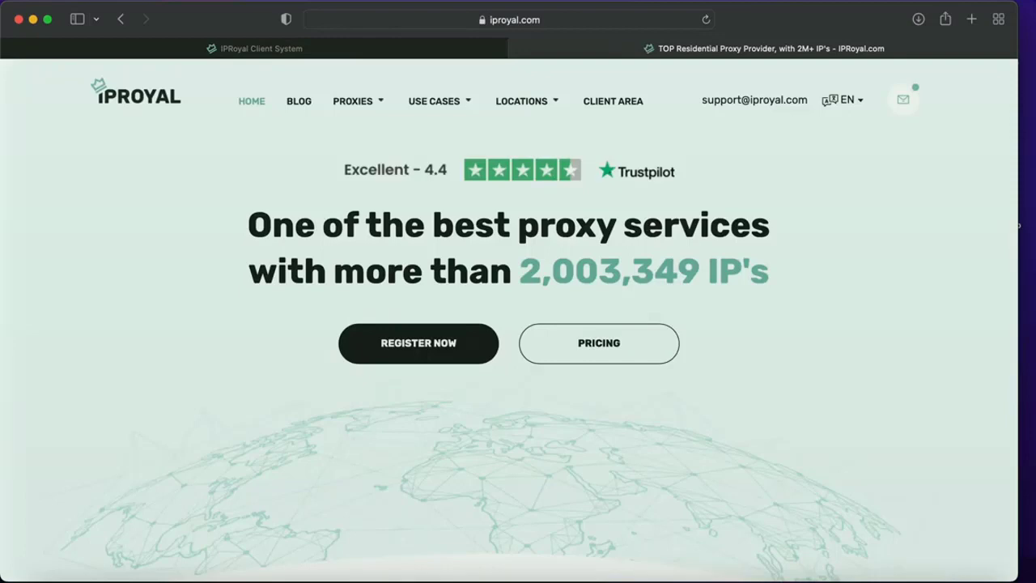
# Step: Open the IPRoyal client dashboard from the home page, then switch to Brave Browser and load iproyal.com
pyautogui.click(398, 350)
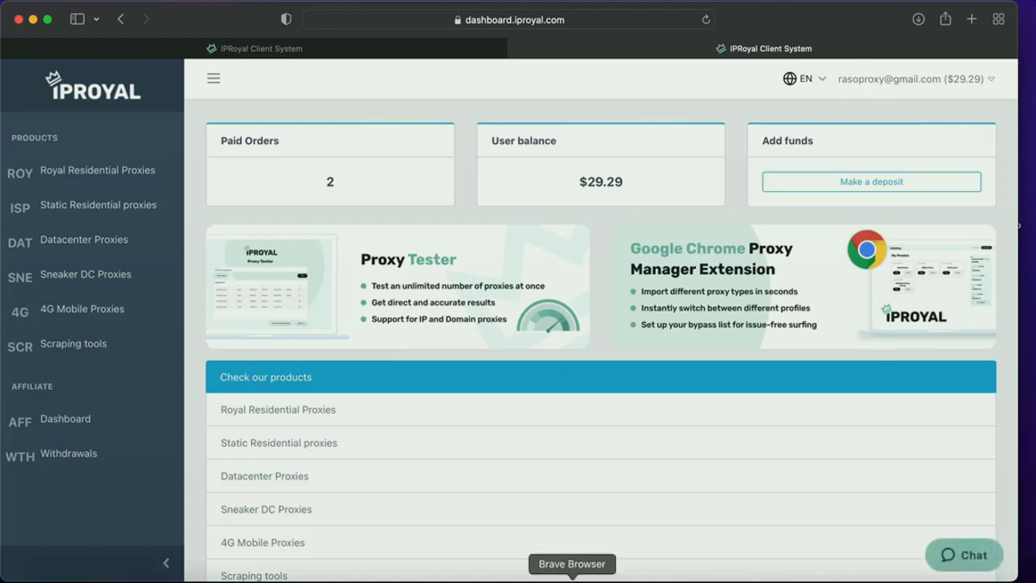
pyautogui.click(573, 580)
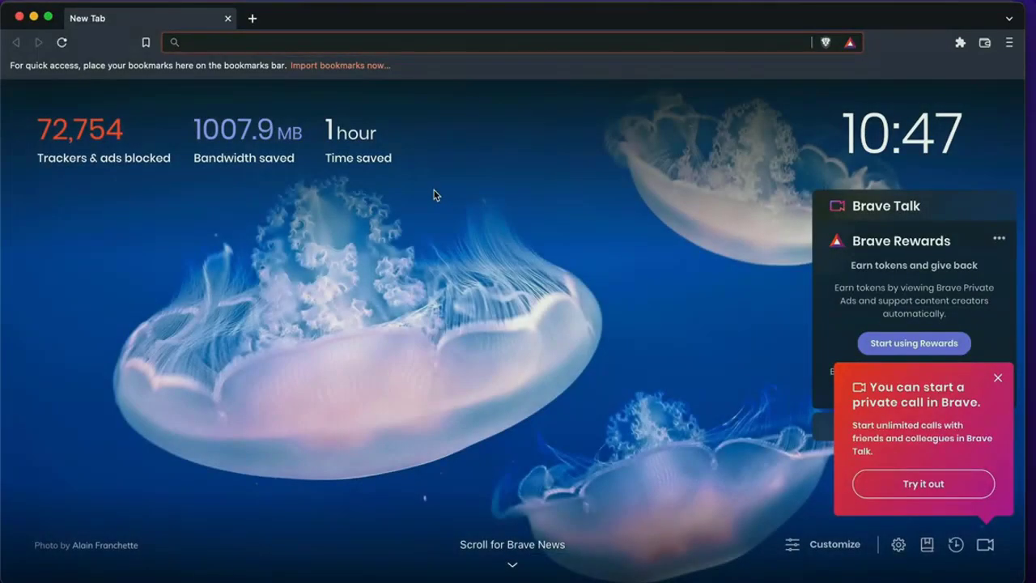
pyautogui.write('ipro')
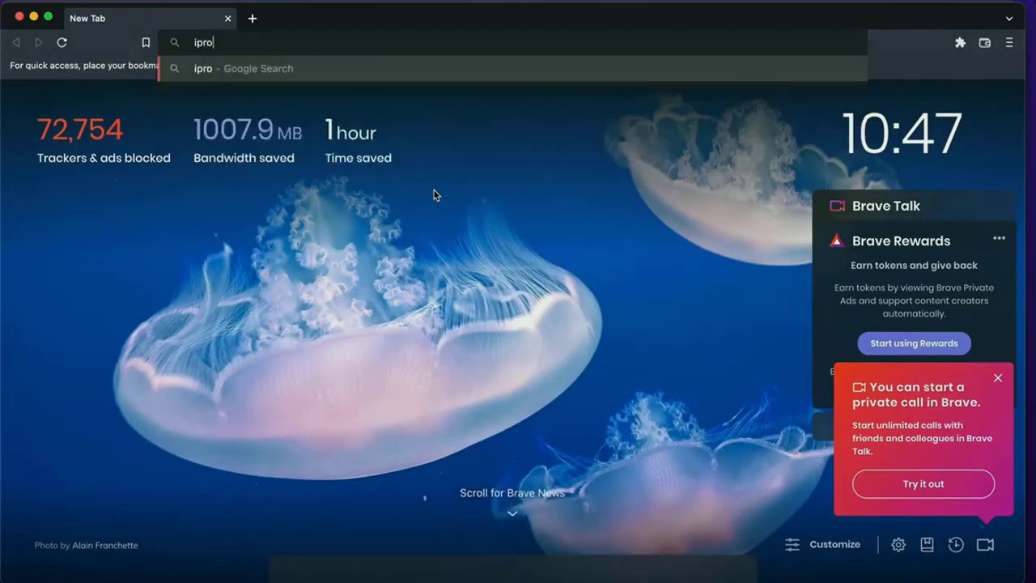
pyautogui.write('yal')
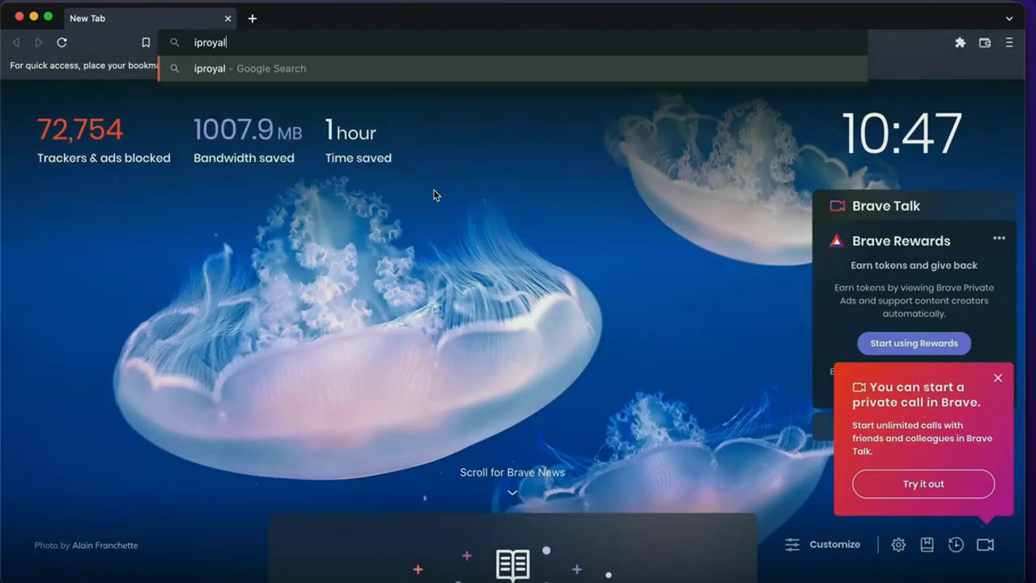
pyautogui.write('.com')
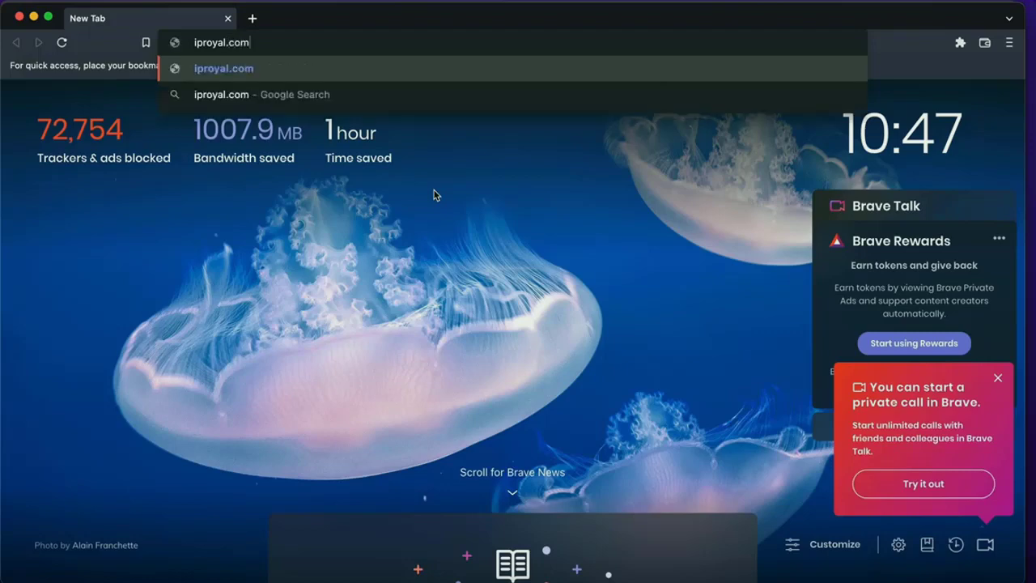
pyautogui.press('Return')
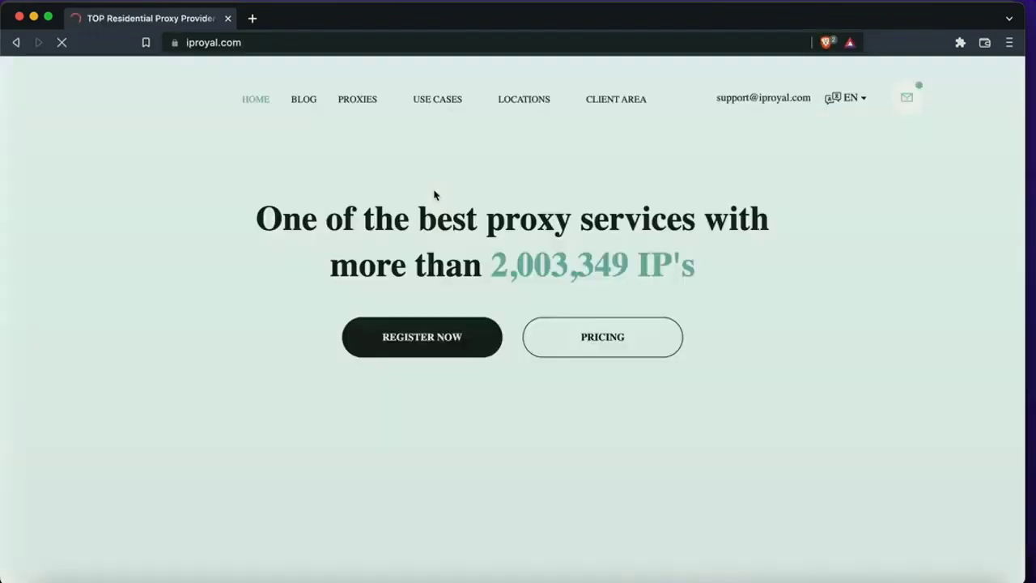
# Step: Open the IPRoyal account sign-up form from the site's home page to view its fields
pyautogui.click(416, 339)
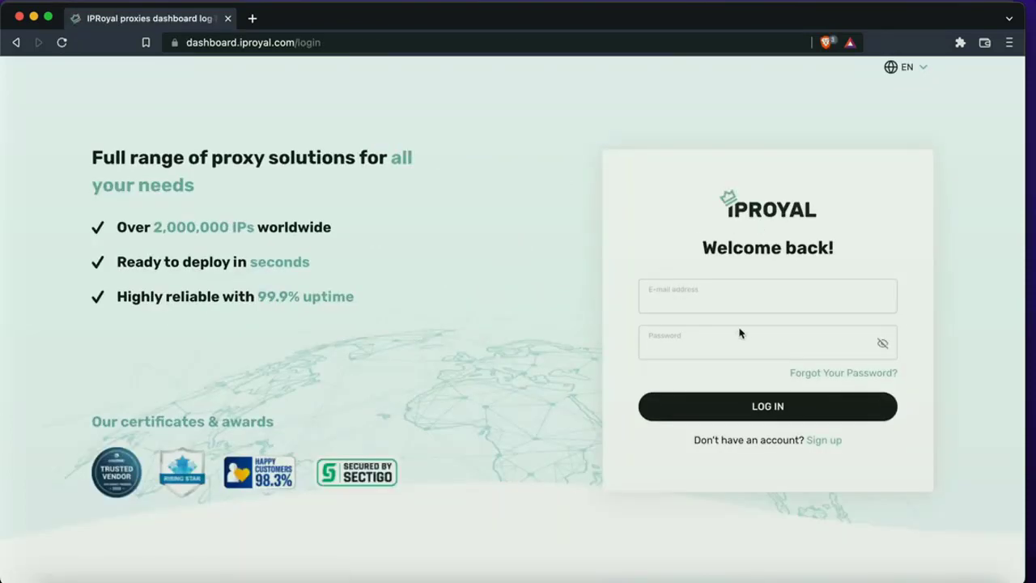
pyautogui.click(818, 440)
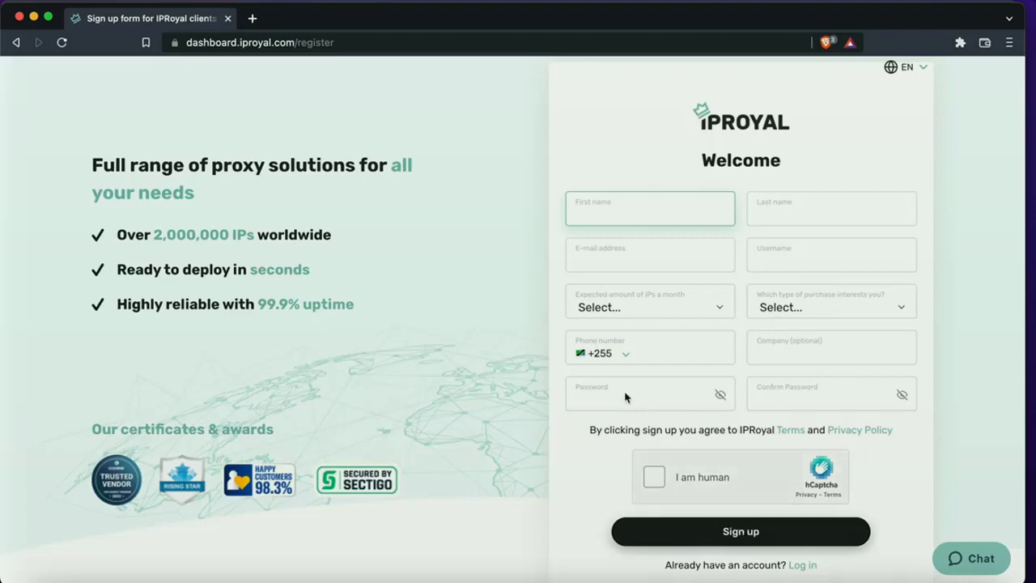
pyautogui.press('super+t')
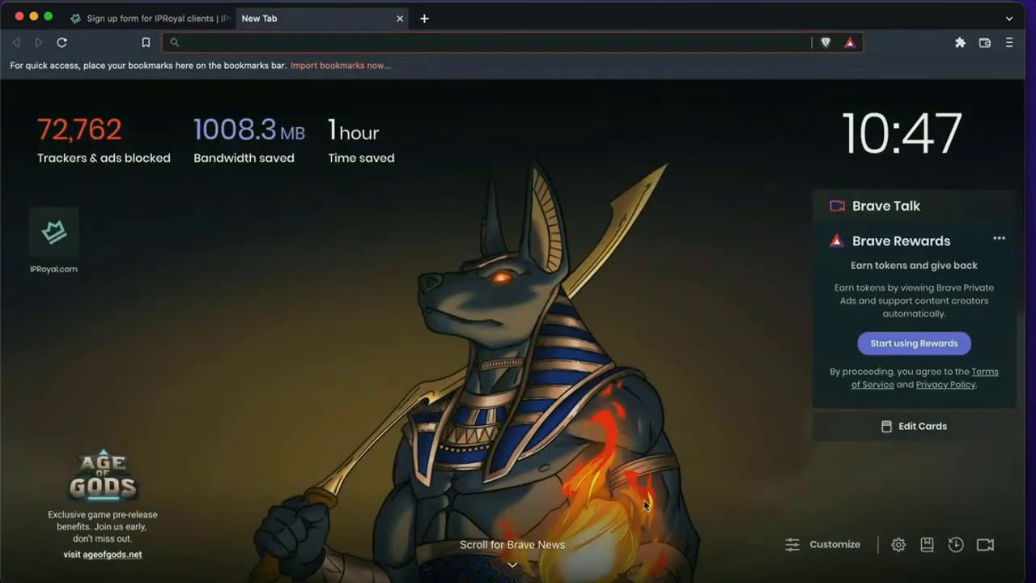
# Step: Switch back to Safari, open the Royal Residential Proxies page, and check its new order form before returning to that page
pyautogui.click(746, 580)
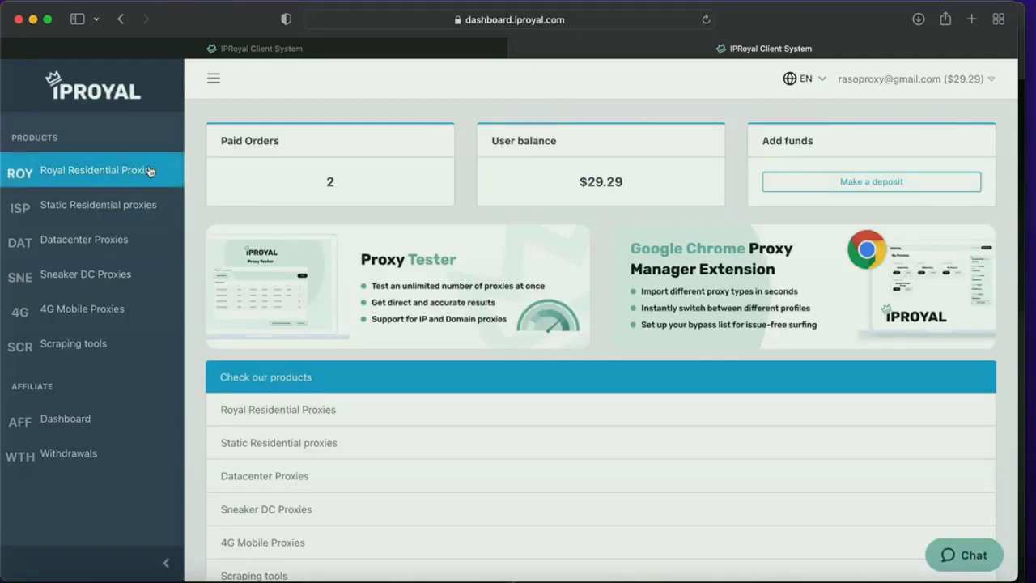
pyautogui.click(109, 169)
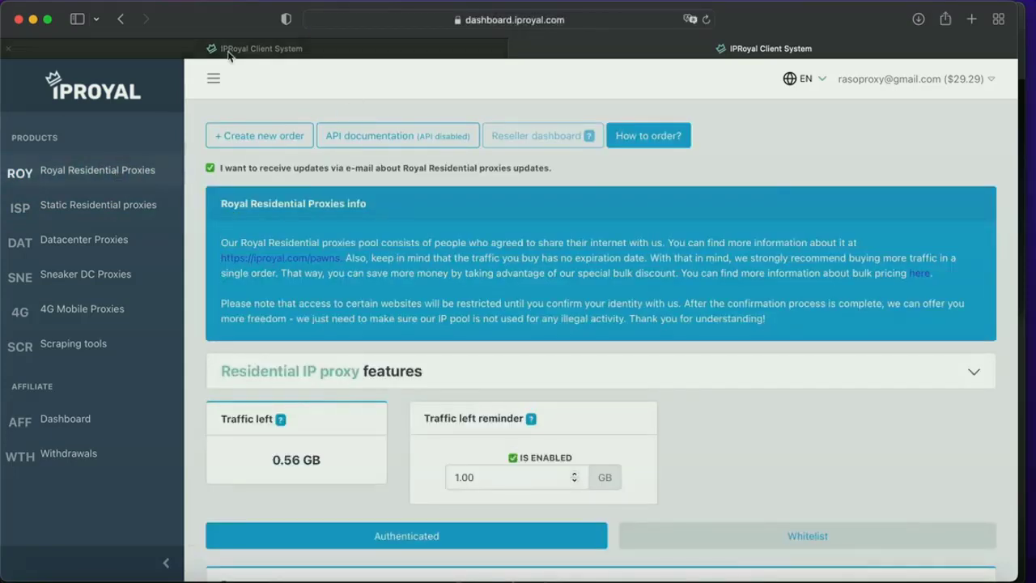
pyautogui.click(260, 135)
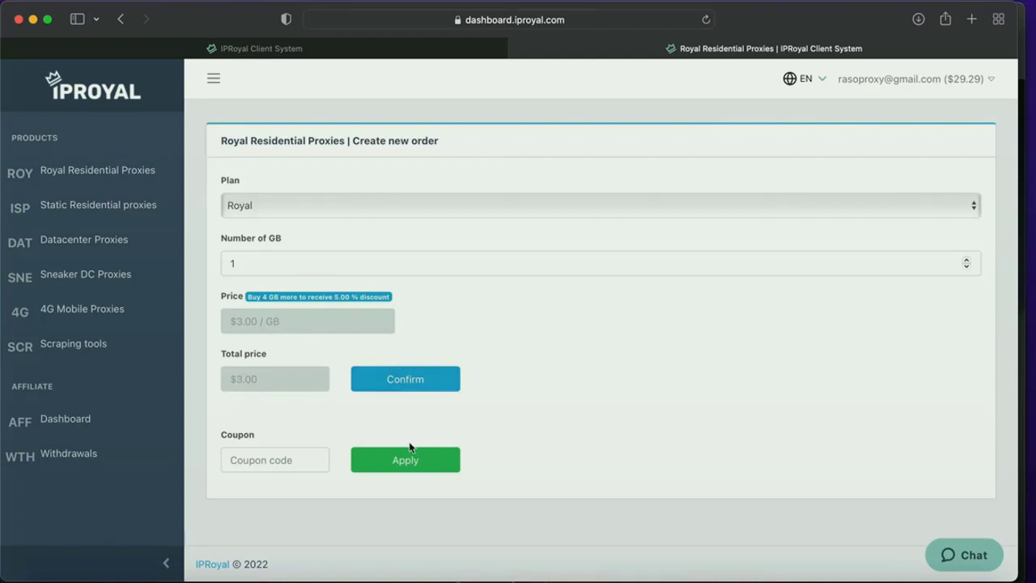
pyautogui.click(116, 171)
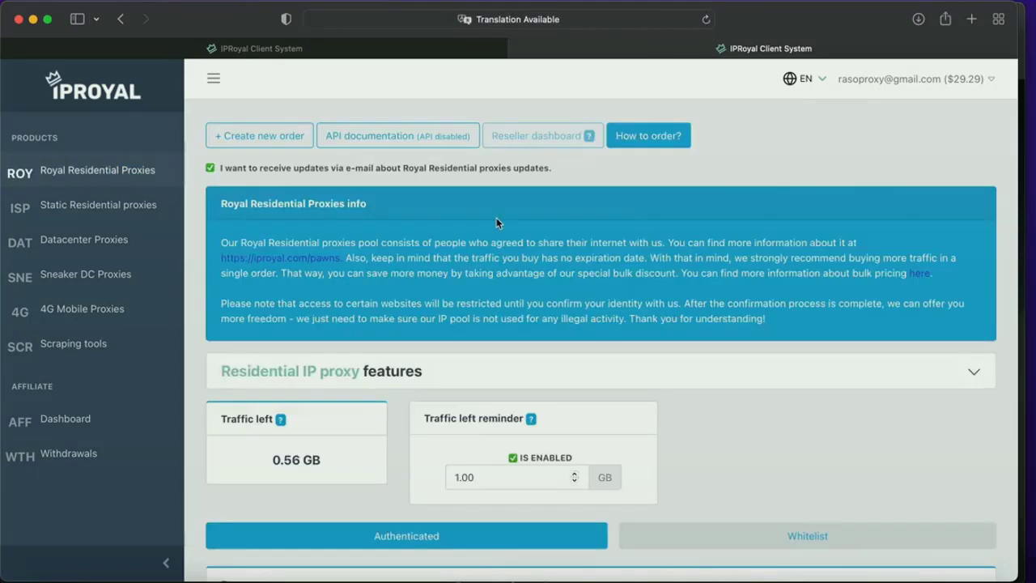
# Step: Set the proxy access country to United States for the authenticated residential proxies
pyautogui.scroll(-3, 673, 381)
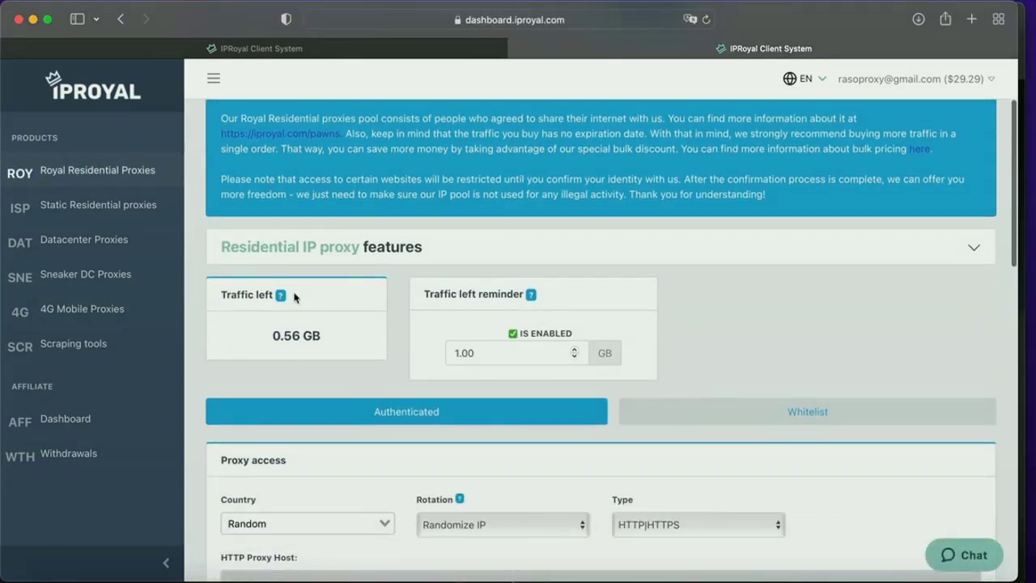
pyautogui.scroll(-3, 538, 452)
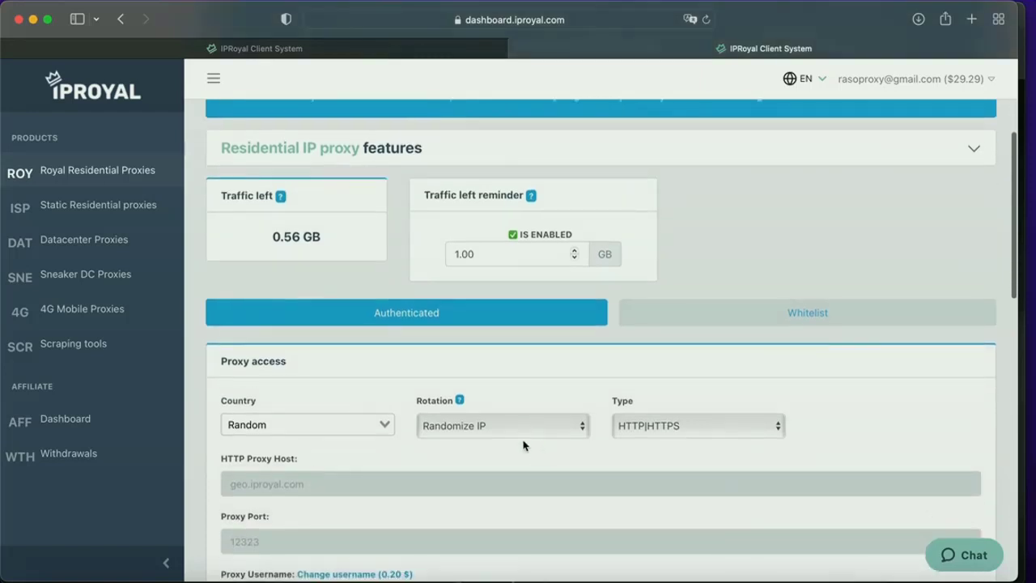
pyautogui.scroll(-3, 301, 387)
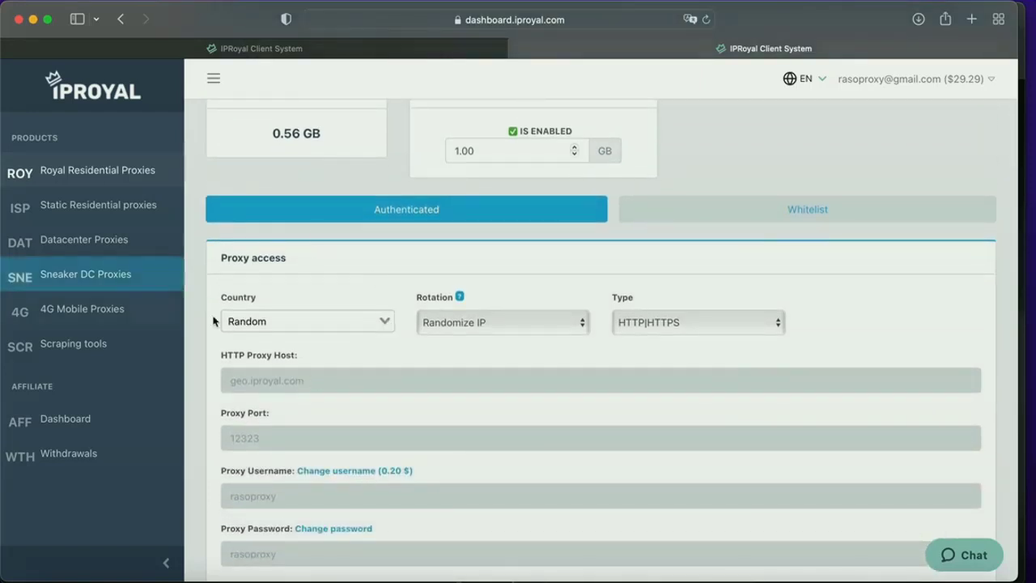
pyautogui.click(380, 322)
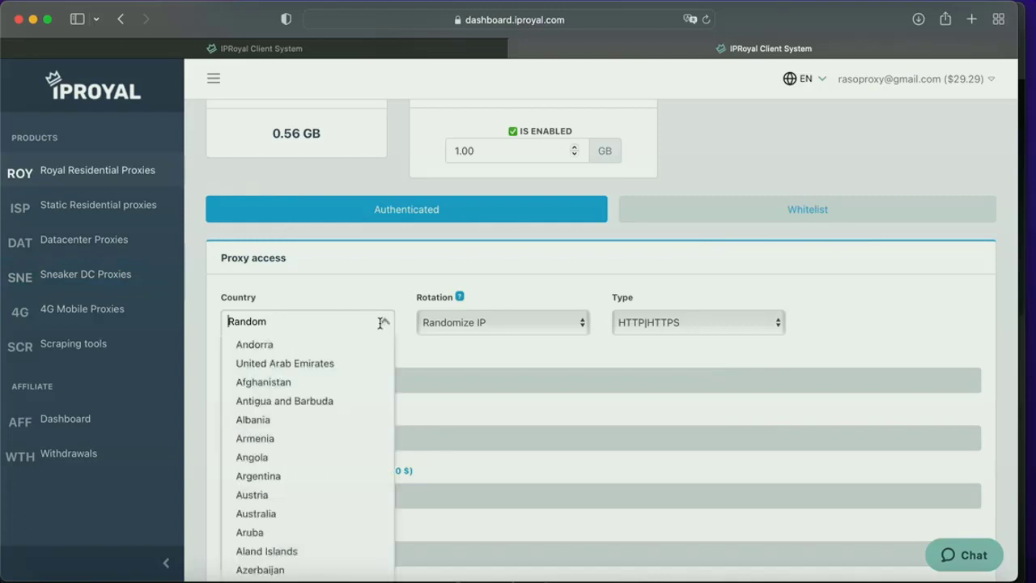
pyautogui.write('uni')
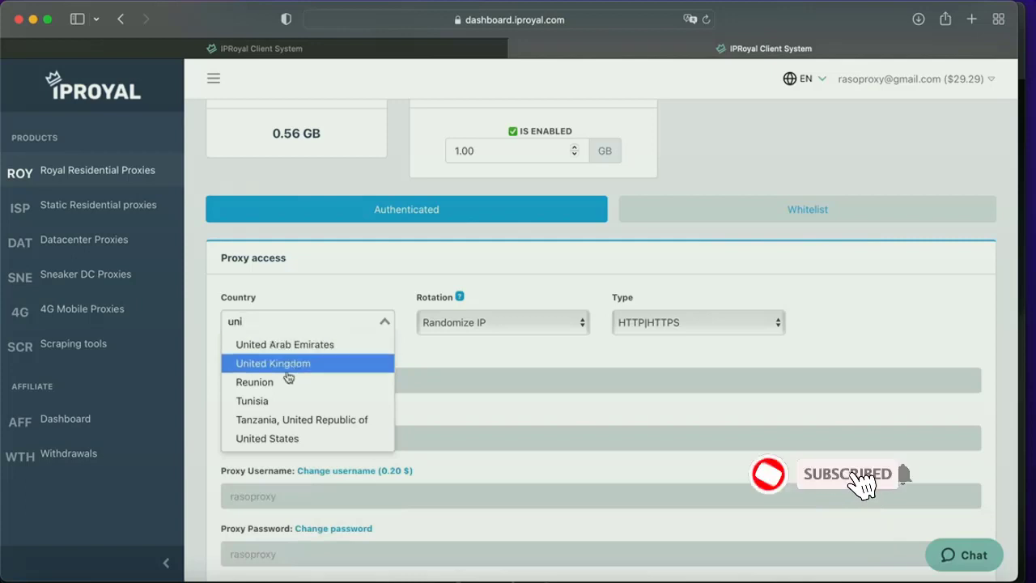
pyautogui.click(287, 438)
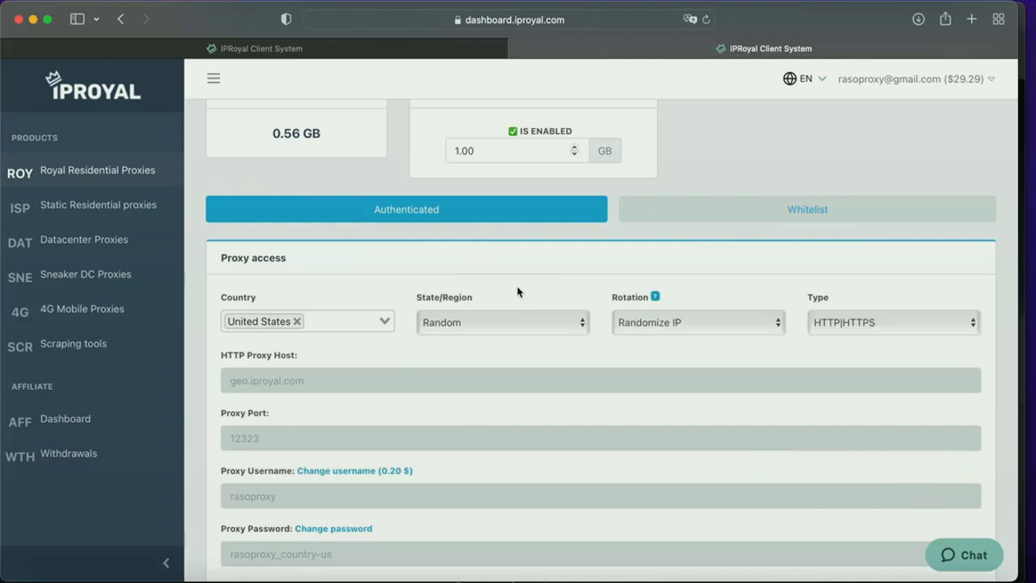
# Step: Browse the State/Region options offered for United States proxies
pyautogui.click(582, 324)
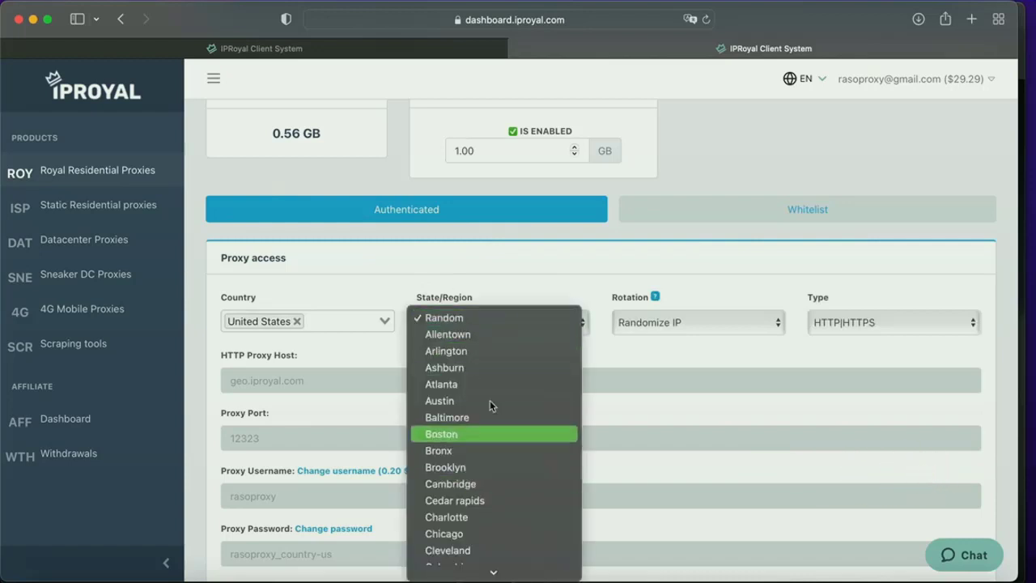
pyautogui.scroll(-20, 467, 475)
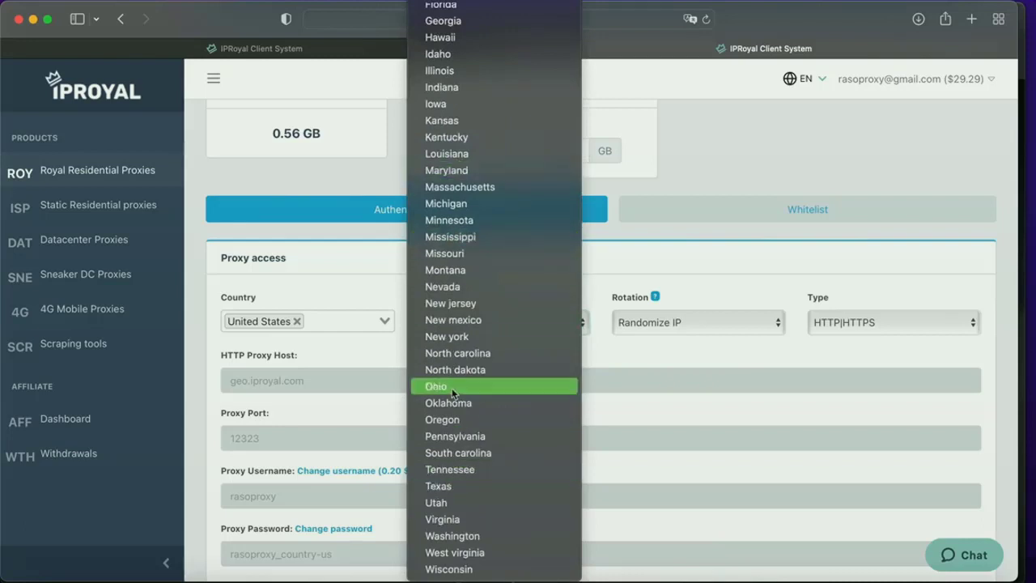
pyautogui.click(721, 300)
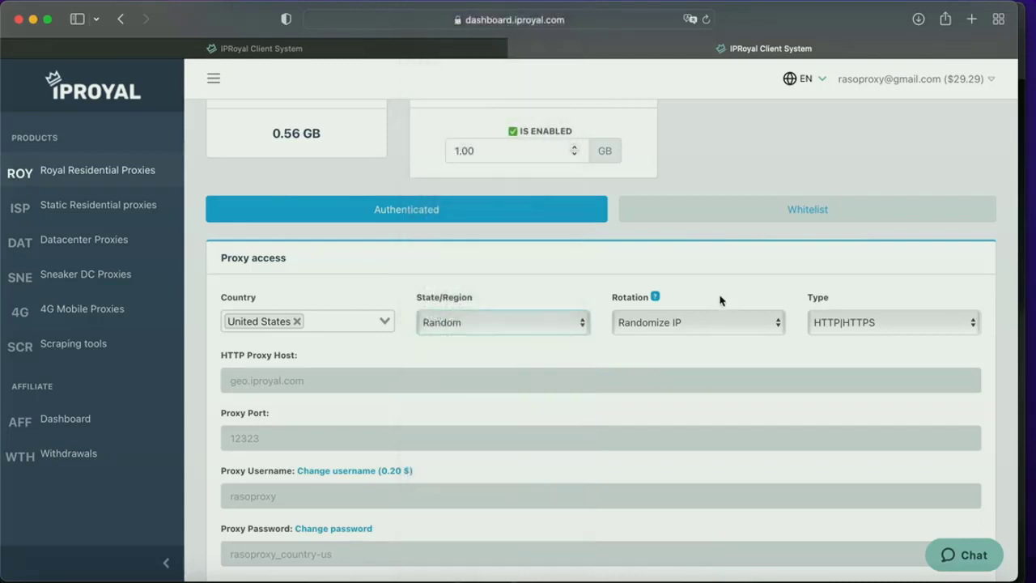
# Step: Set the proxy rotation to Sticky IP and choose HTTP|HTTPS as the proxy type
pyautogui.click(779, 330)
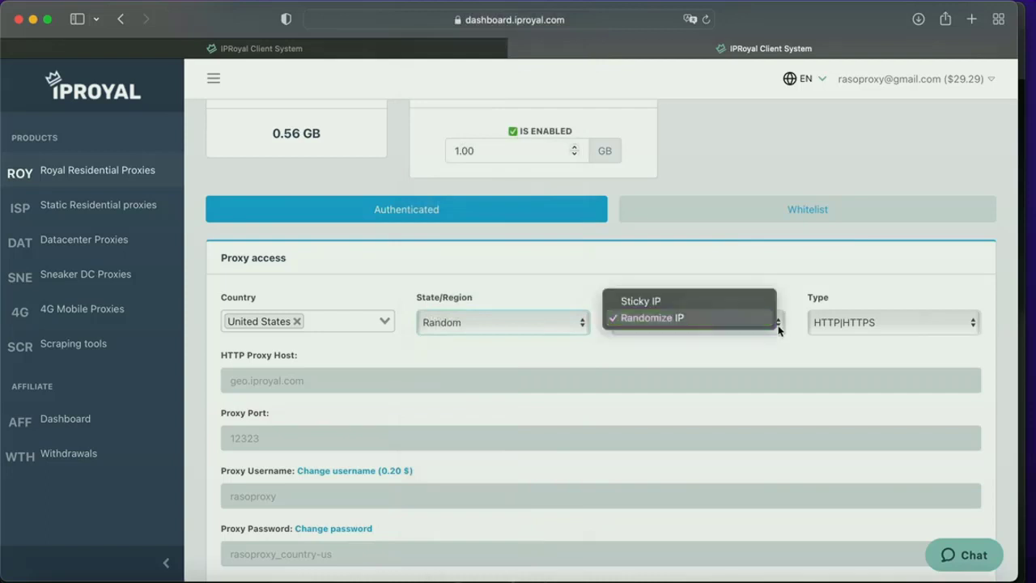
pyautogui.click(694, 300)
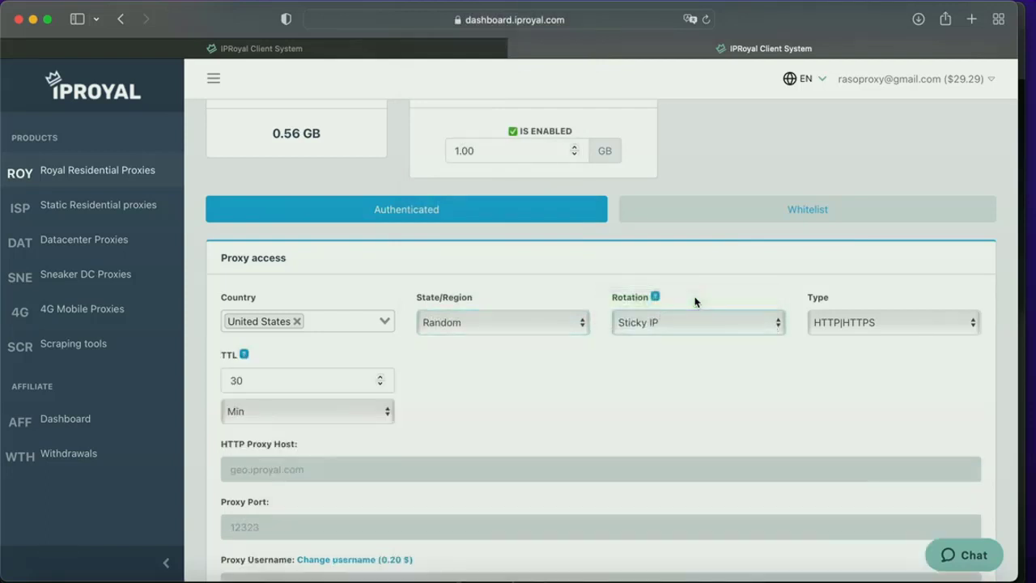
pyautogui.click(971, 324)
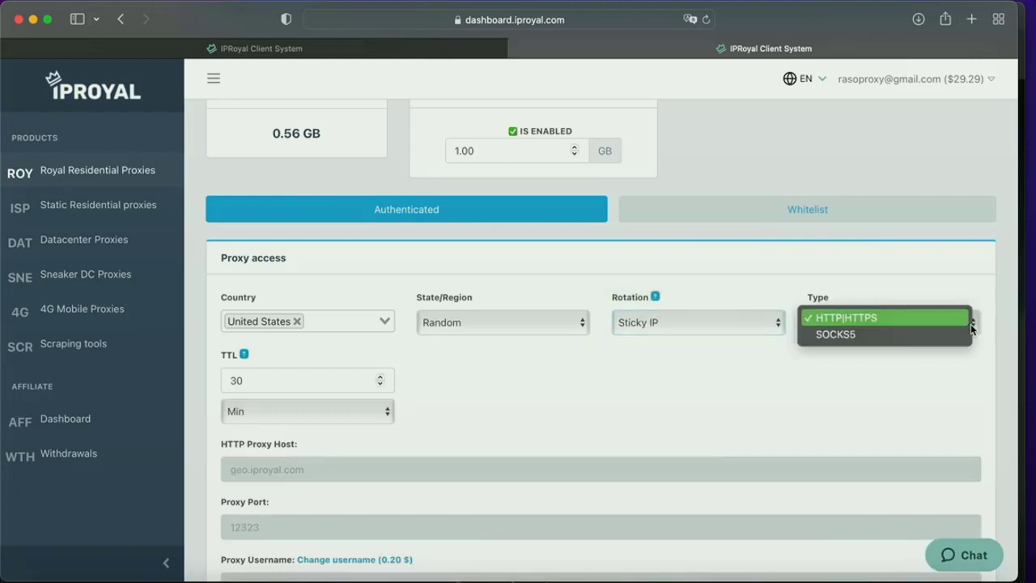
pyautogui.click(852, 323)
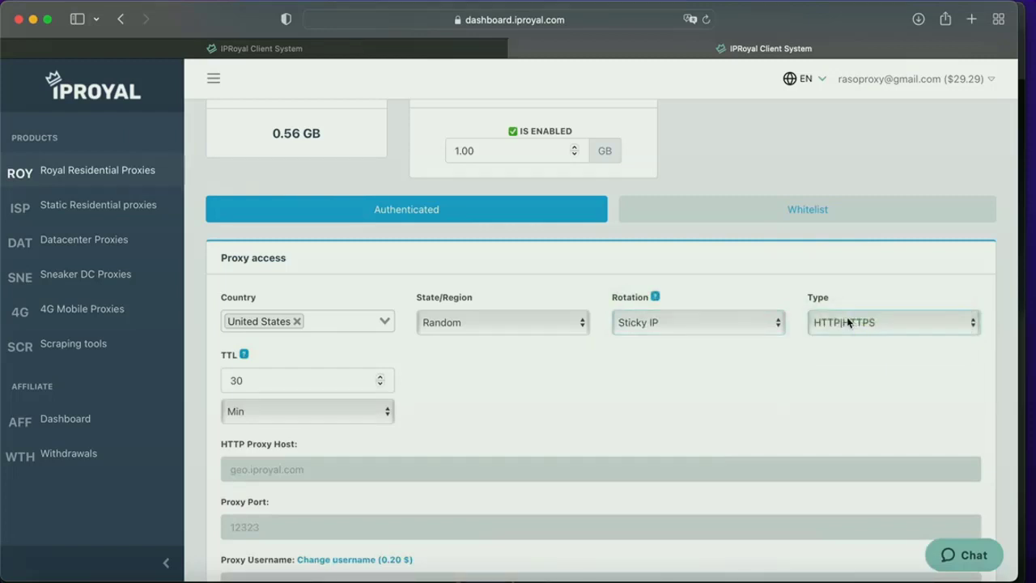
# Step: Set the sticky session's TTL to 24 hours
pyautogui.scroll(-3, 571, 424)
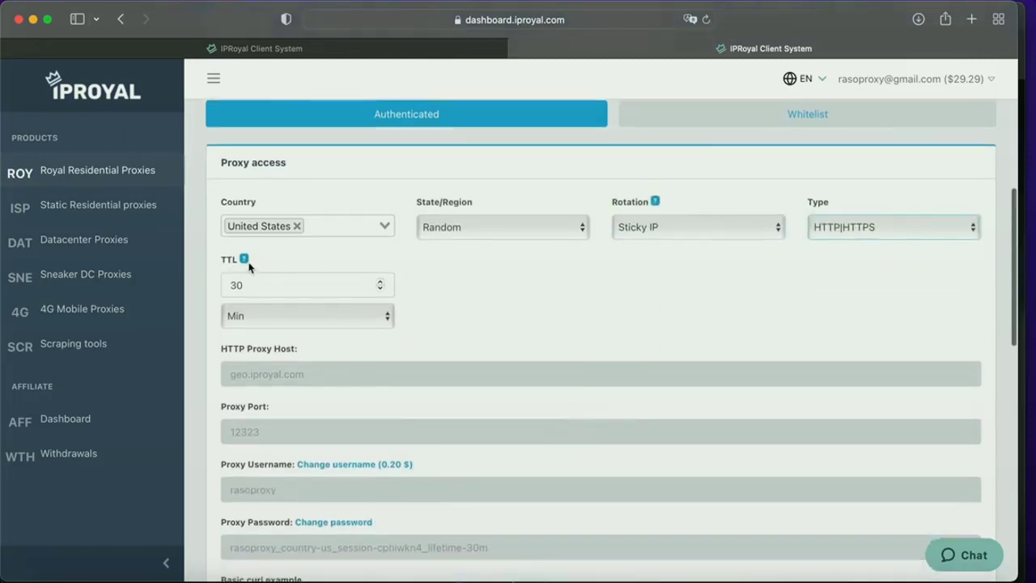
pyautogui.moveTo(246, 264)
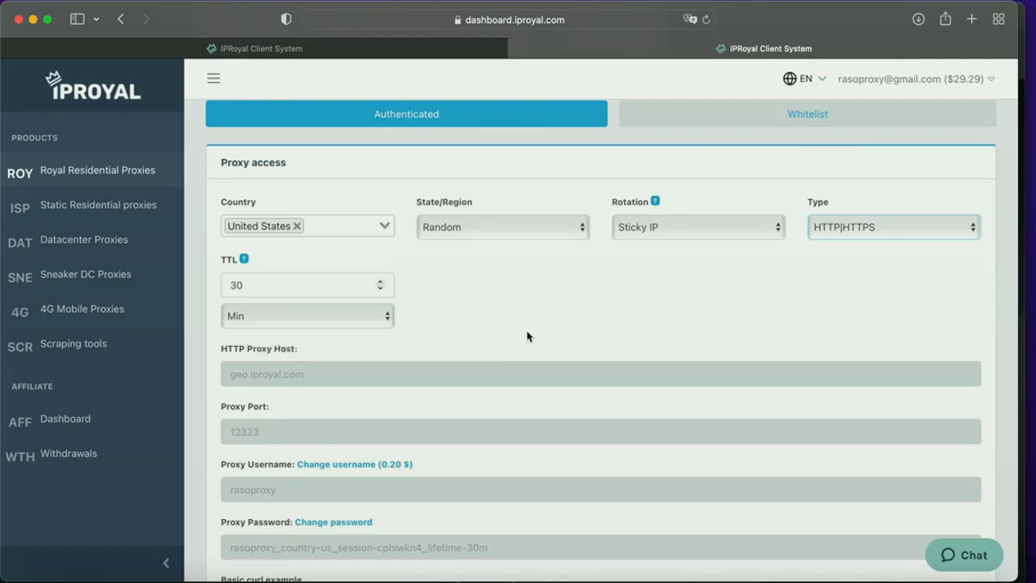
pyautogui.click(237, 286)
pyautogui.press('BackSpace')
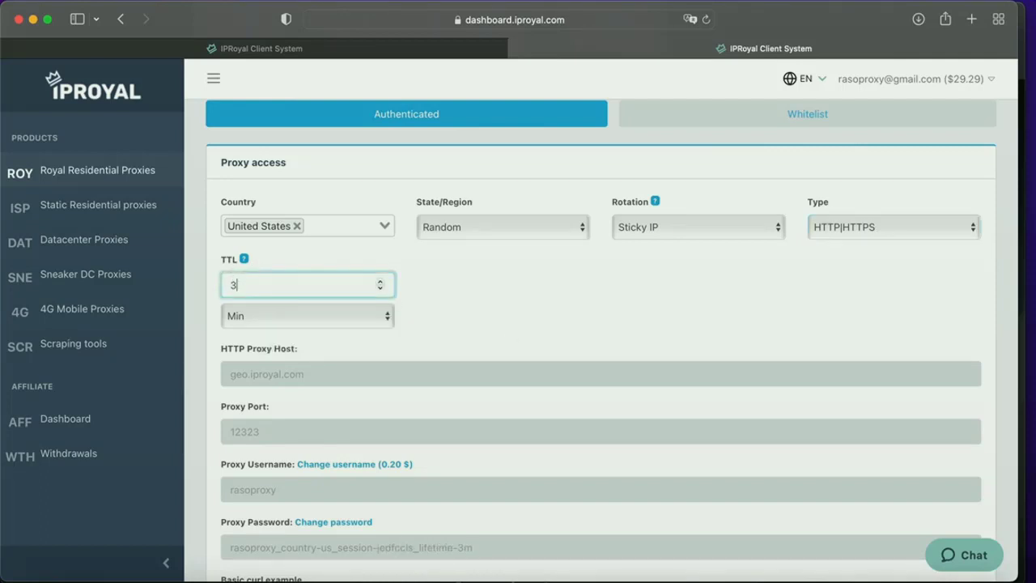
pyautogui.press('Delete')
pyautogui.write('24')
pyautogui.click(392, 319)
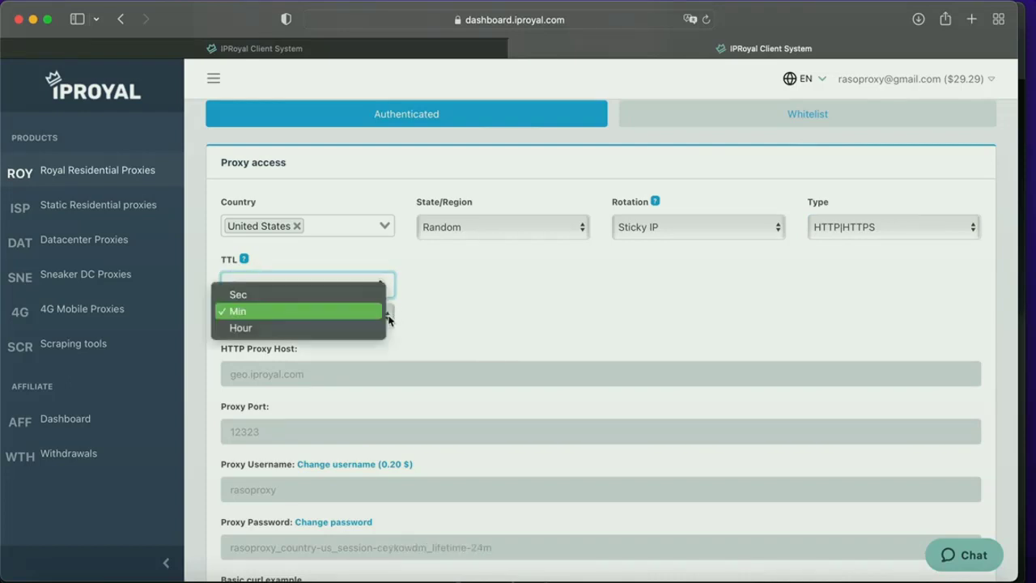
pyautogui.click(315, 327)
# Step: Set the formatted proxy list's quantity to 20 and look through the generated entries
pyautogui.scroll(-10, 541, 340)
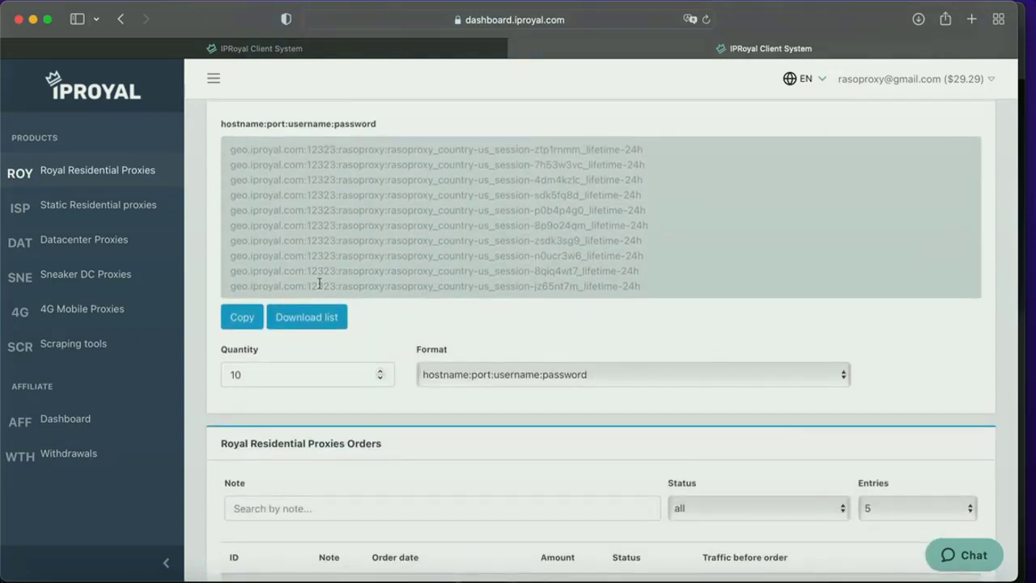
pyautogui.click(263, 375)
pyautogui.press('BackSpace')
pyautogui.press('BackSpace')
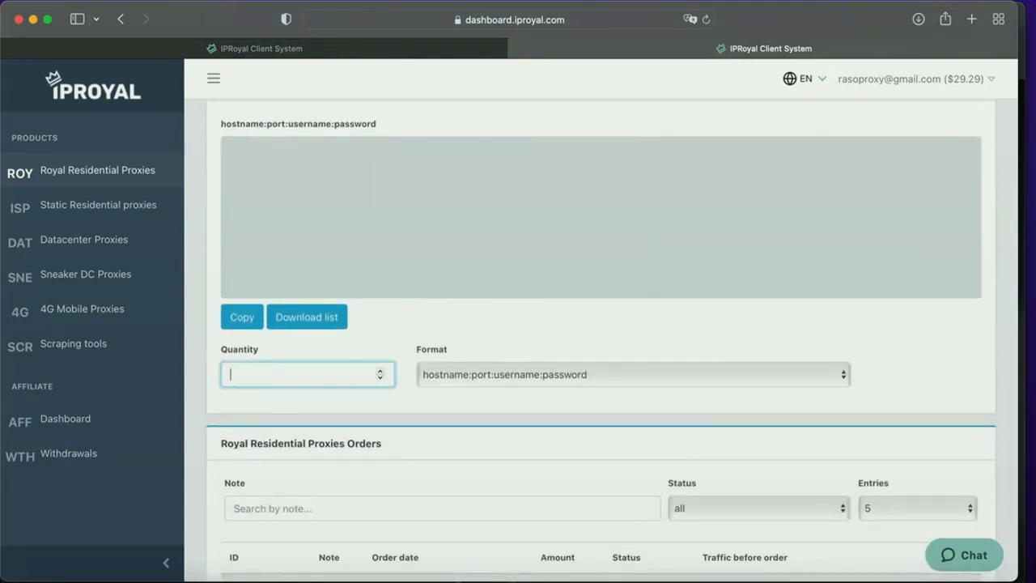
pyautogui.write('20')
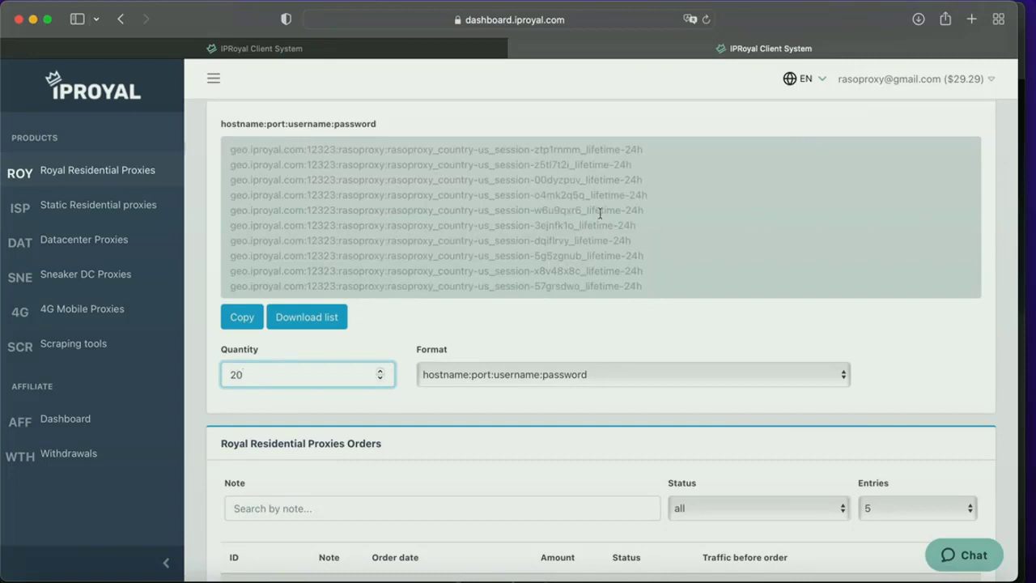
pyautogui.scroll(10, 600, 213)
pyautogui.scroll(-7, 588, 207)
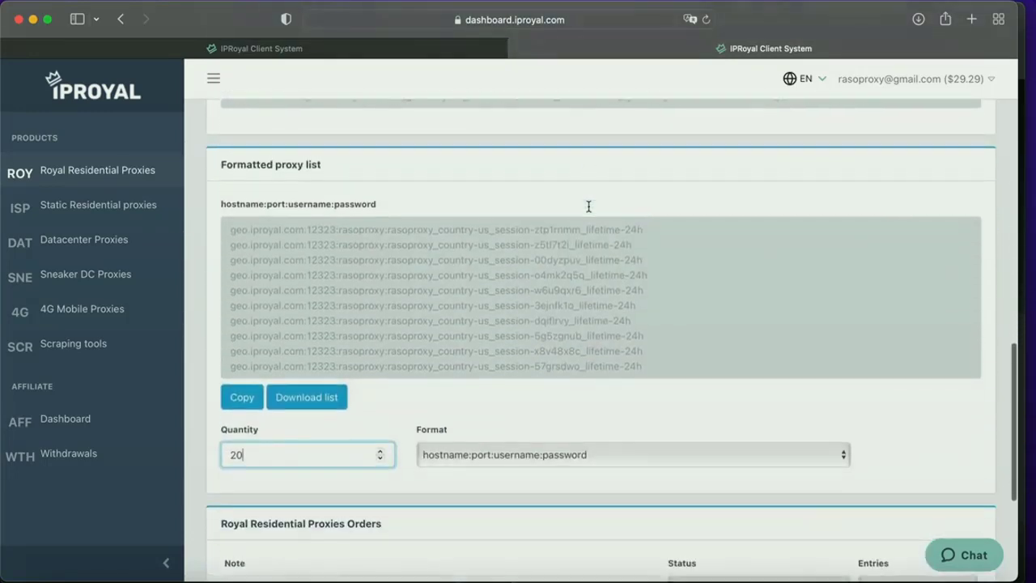
pyautogui.scroll(-3, 536, 316)
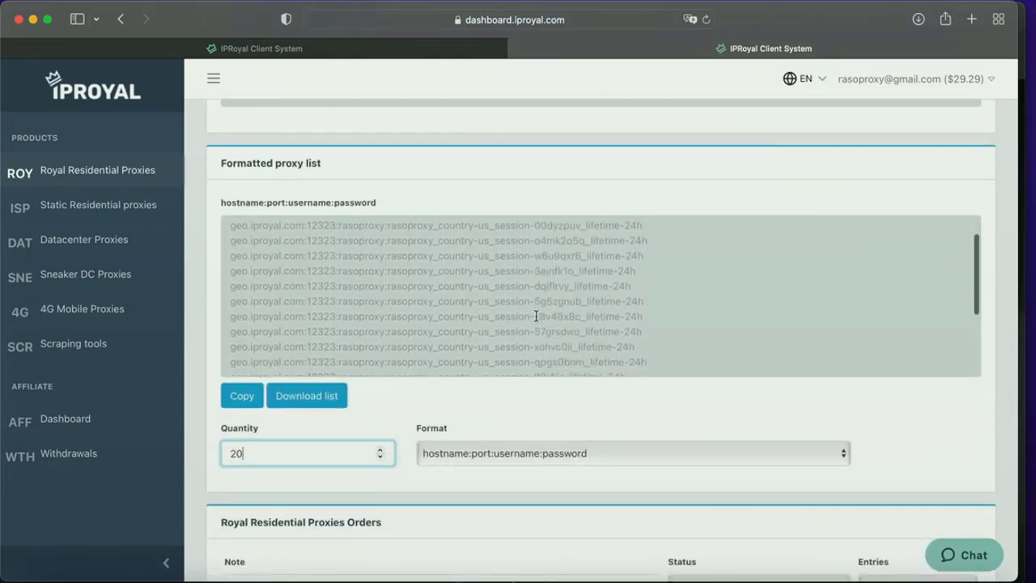
# Step: Set the formatted proxy list's quantity to 10 and download the list
pyautogui.scroll(-4, 536, 315)
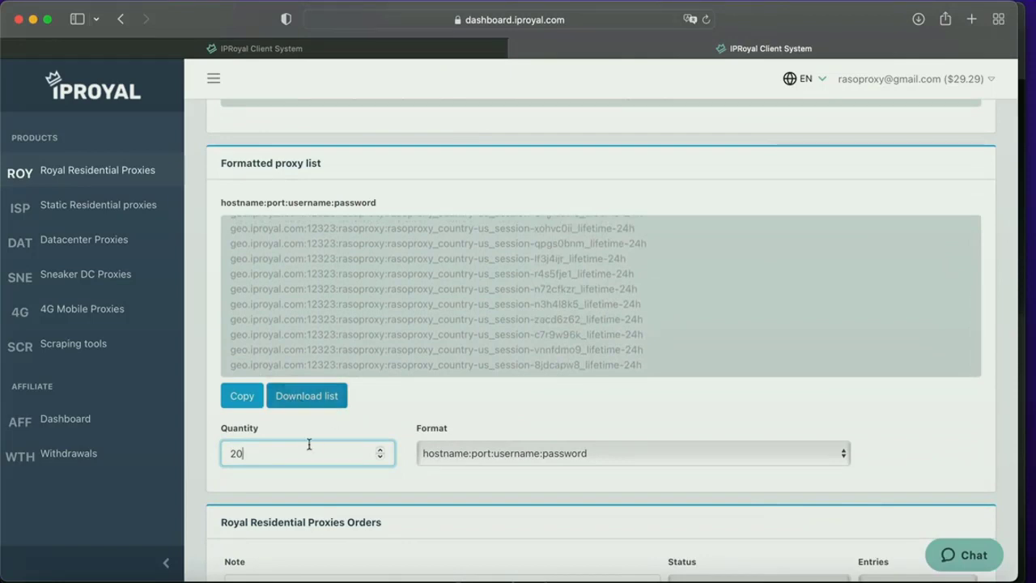
pyautogui.press('BackSpace')
pyautogui.press('BackSpace')
pyautogui.write('1')
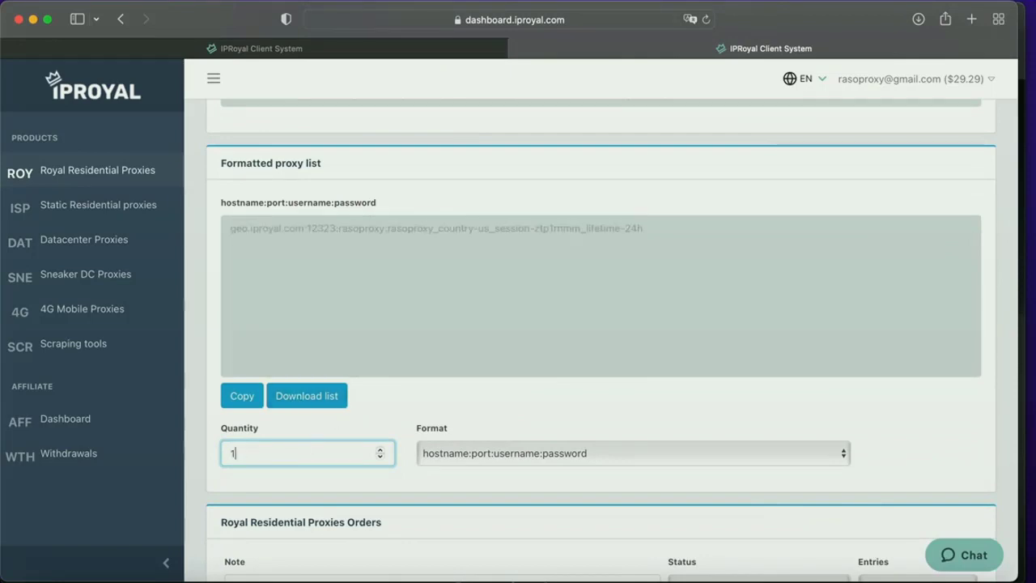
pyautogui.write('0')
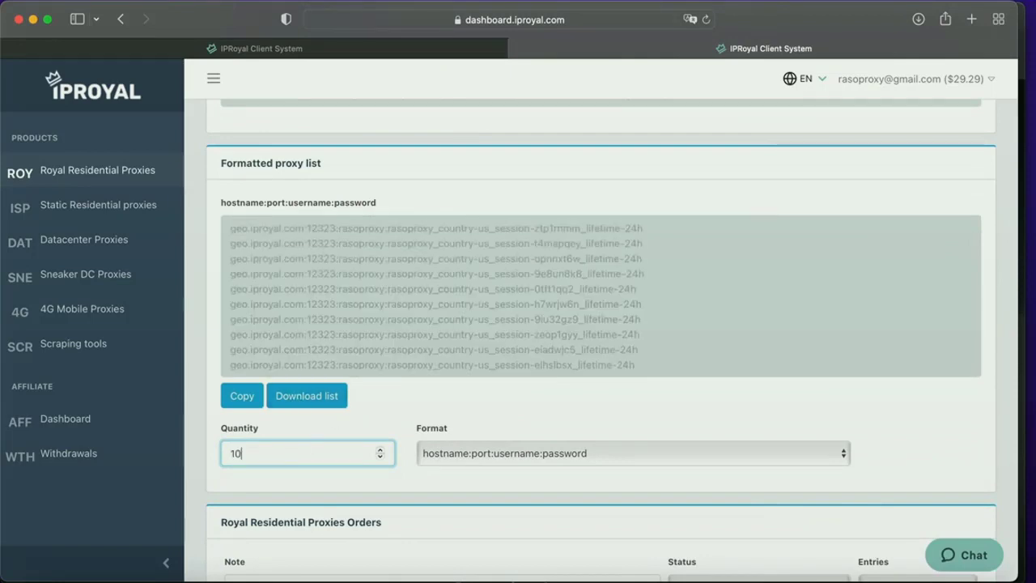
pyautogui.click(302, 398)
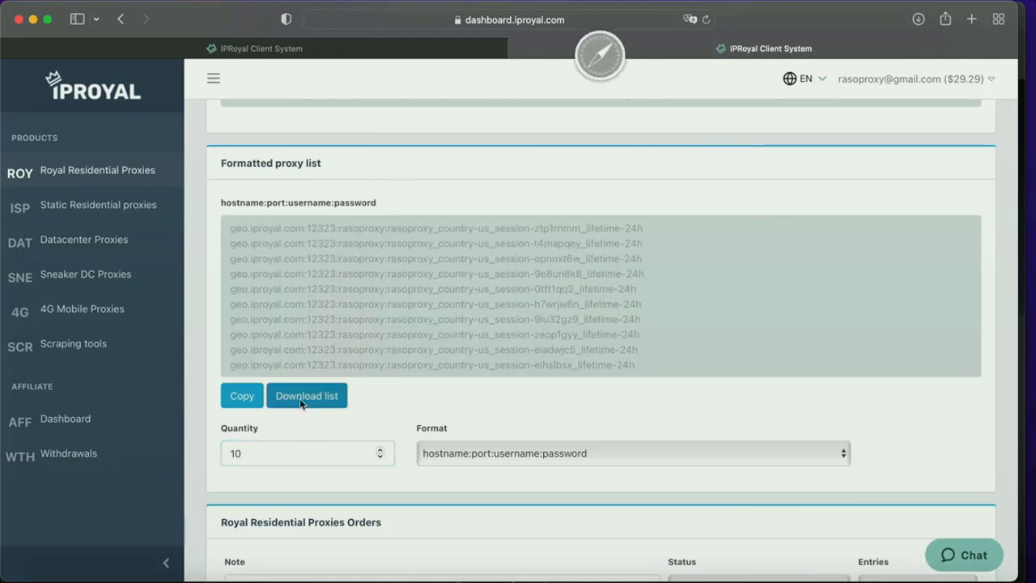
# Step: Switch to Finder and open the downloaded Proxy_list-3.txt from the Downloads folder
pyautogui.click(45, 578)
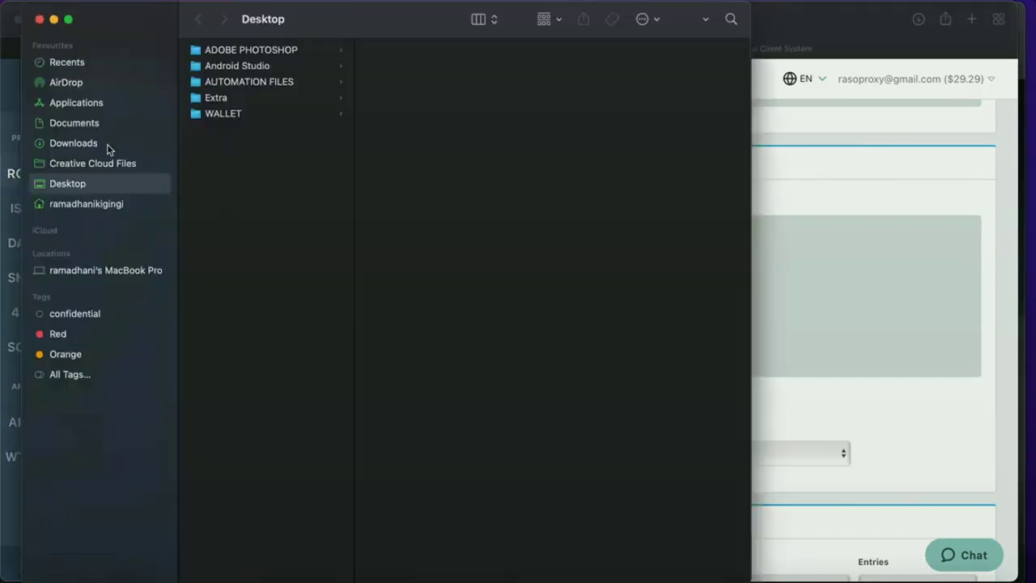
pyautogui.click(81, 144)
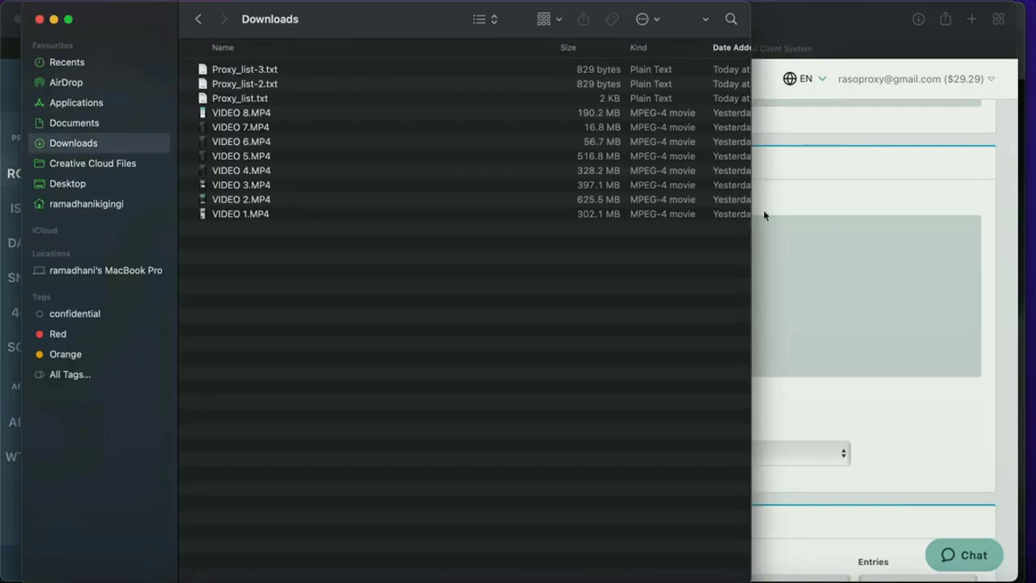
pyautogui.moveTo(753, 227); pyautogui.dragTo(825, 226)
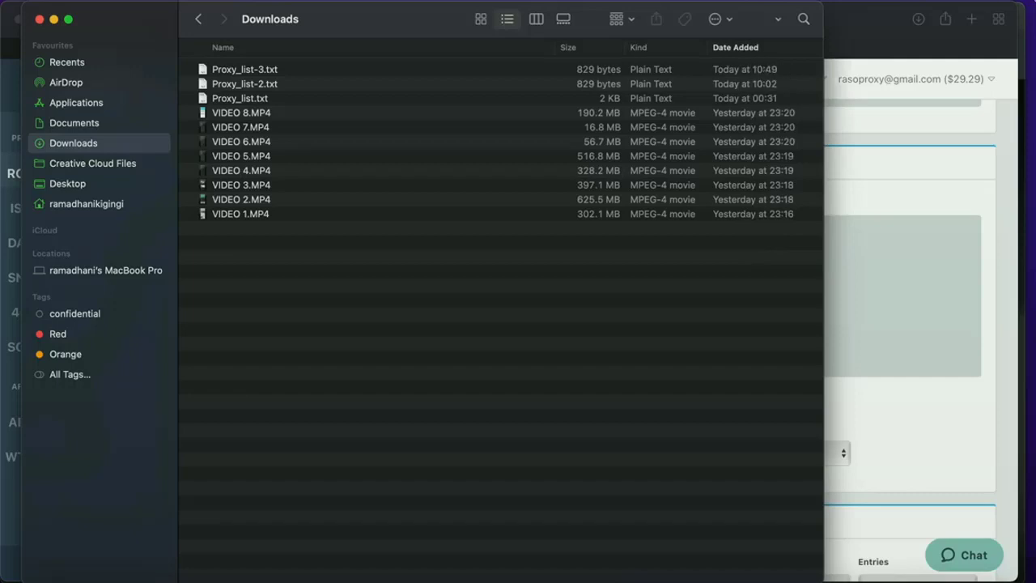
pyautogui.doubleClick(622, 70)
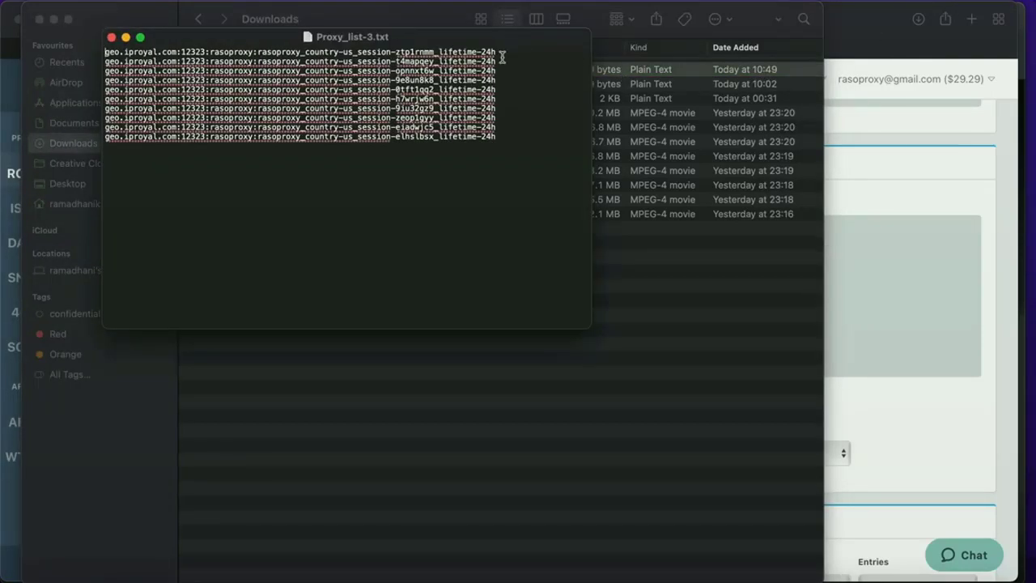
# Step: Copy the entire first proxy entry in Proxy_list-3.txt
pyautogui.moveTo(502, 52); pyautogui.dragTo(131, 48)
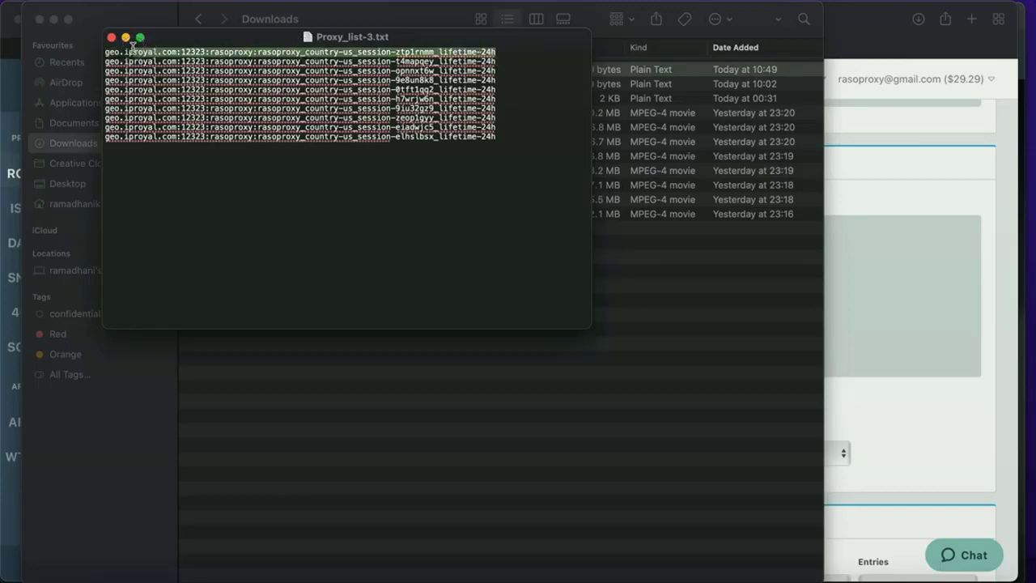
pyautogui.click(539, 136)
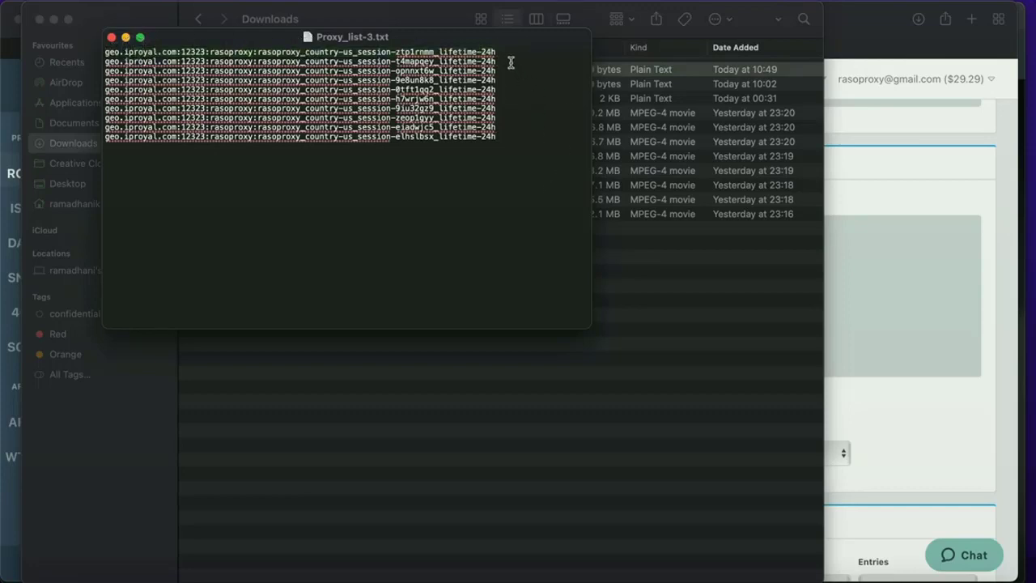
pyautogui.moveTo(500, 51); pyautogui.dragTo(67, 55)
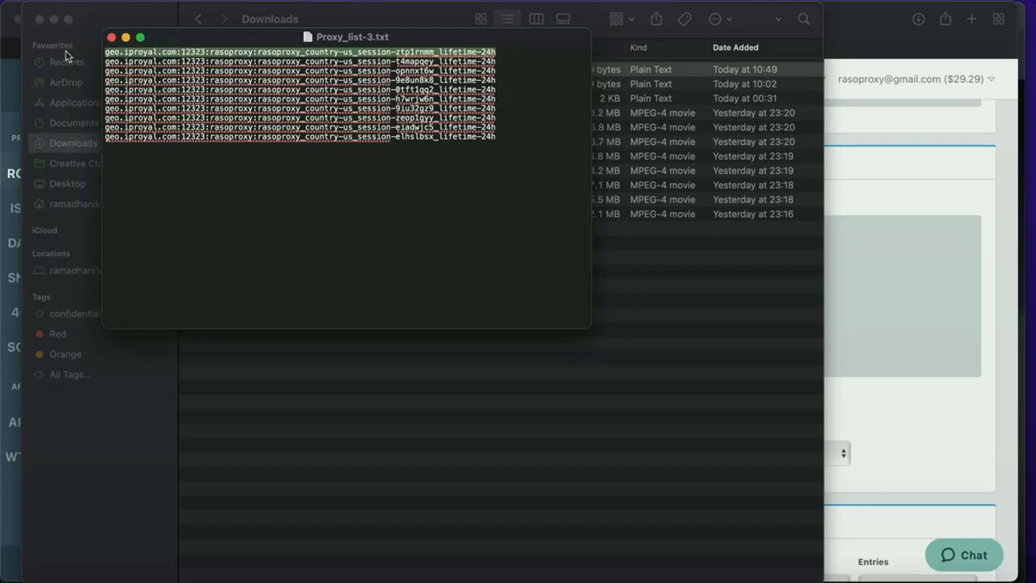
pyautogui.rightClick(180, 50)
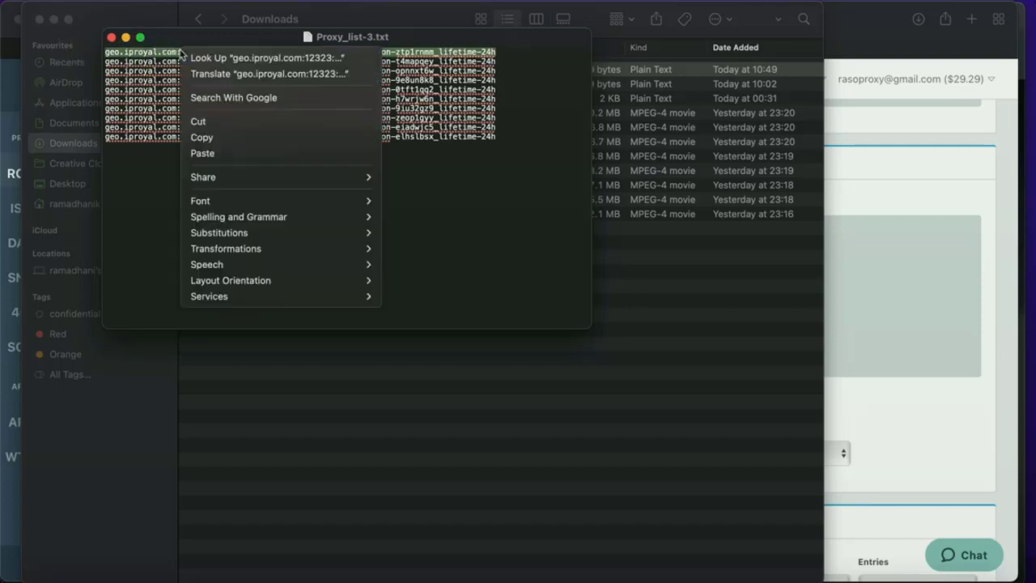
pyautogui.click(203, 137)
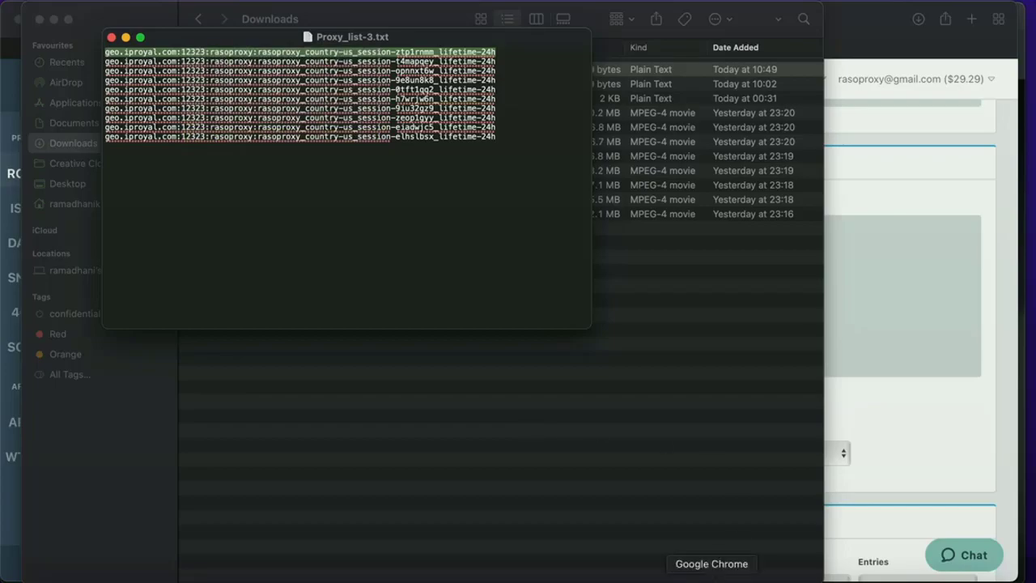
# Step: Switch to Google Chrome, search for "iproyal extension" and open the IPRoyal Proxy Manager page in the Chrome Web Store
pyautogui.click(712, 579)
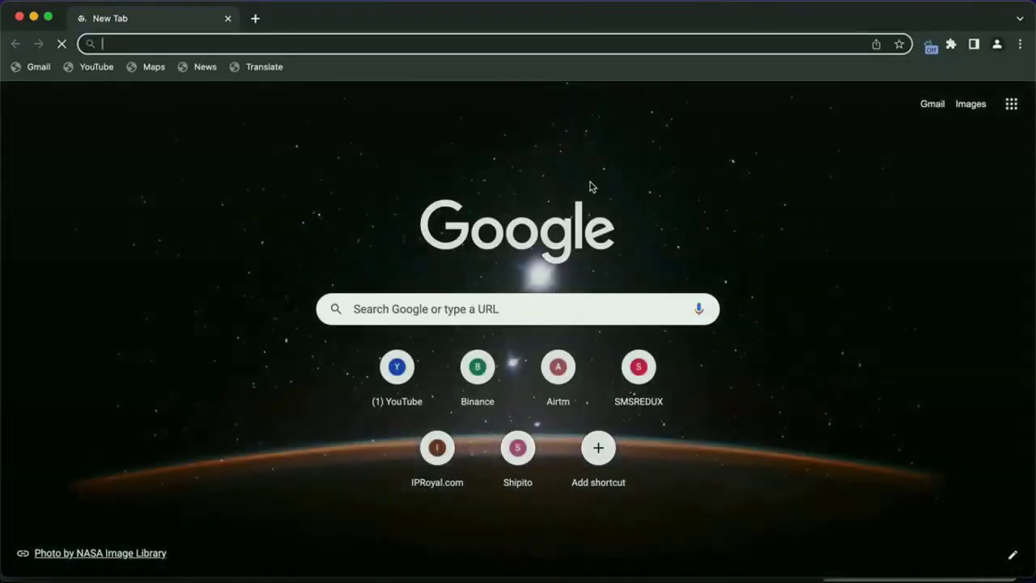
pyautogui.write('iproyal')
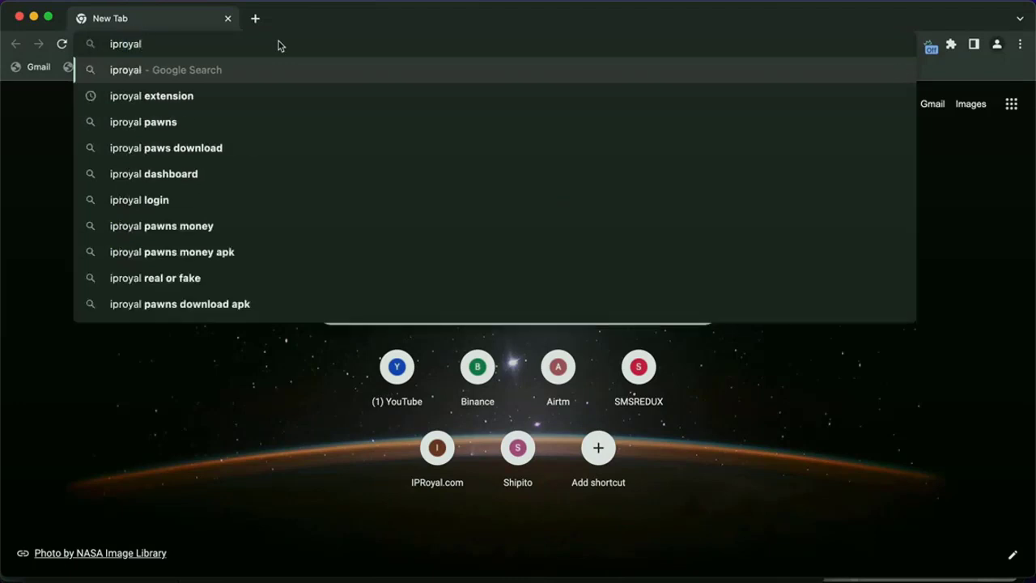
pyautogui.write(' exte')
pyautogui.press('Return')
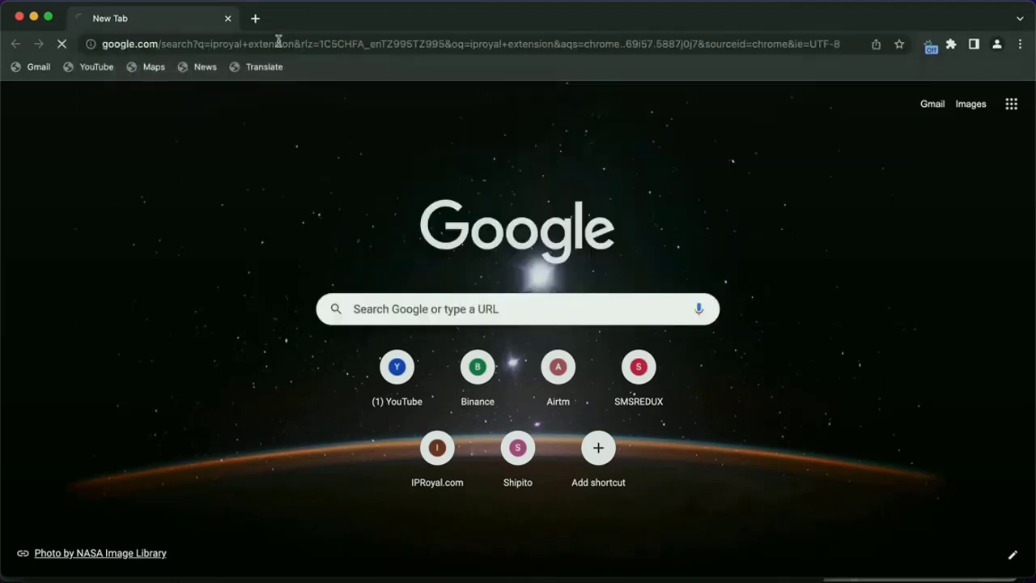
pyautogui.click(211, 241)
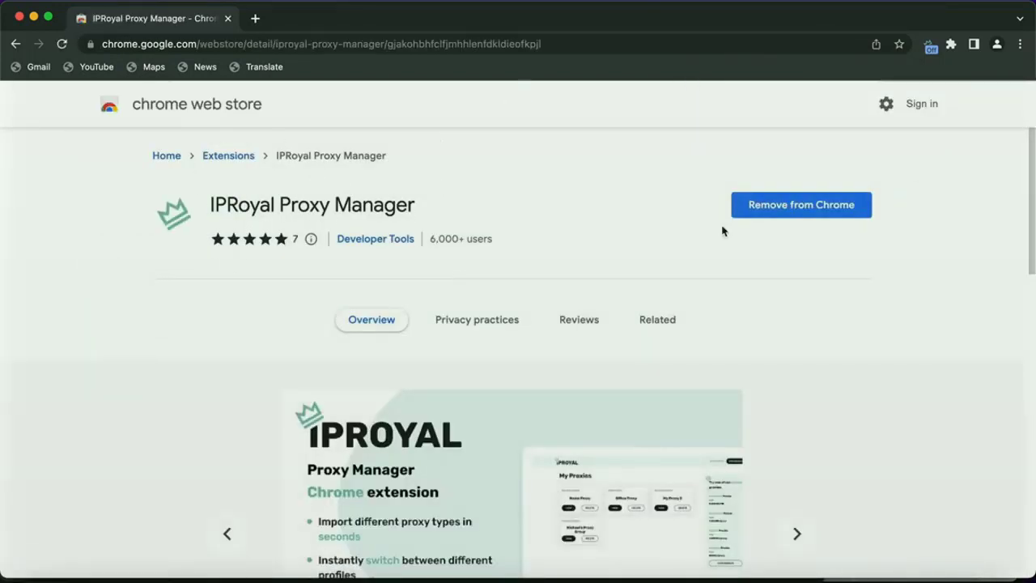
# Step: Open the IPRoyal Proxy Manager extension's options and start creating a new proxy of the Single Proxy kind
pyautogui.click(931, 44)
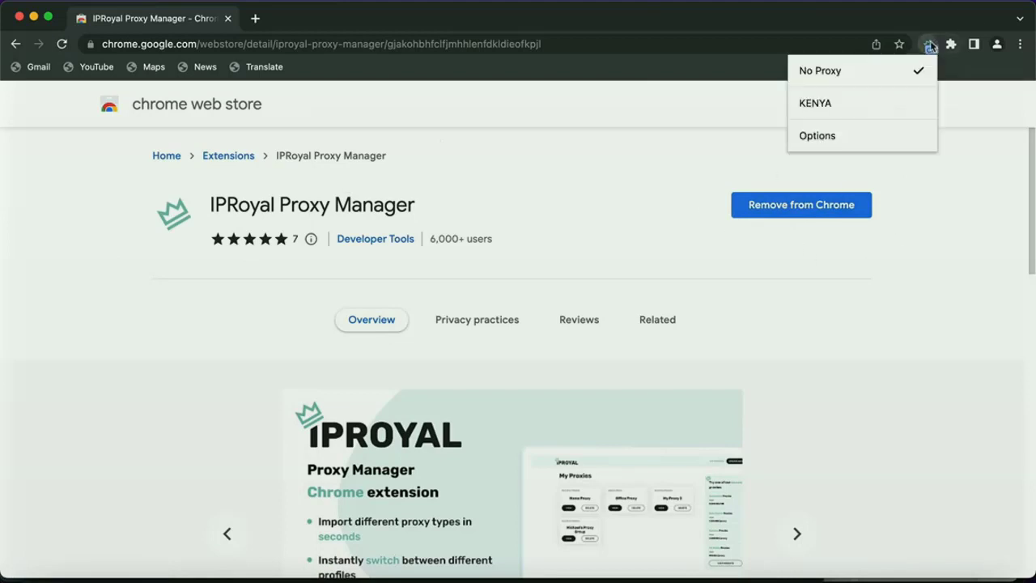
pyautogui.click(830, 139)
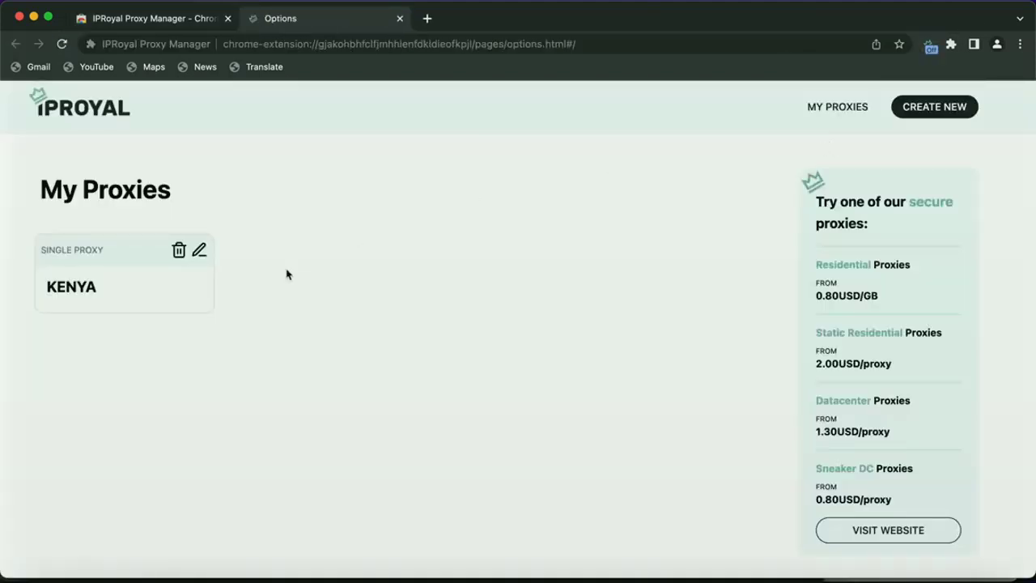
pyautogui.click(938, 109)
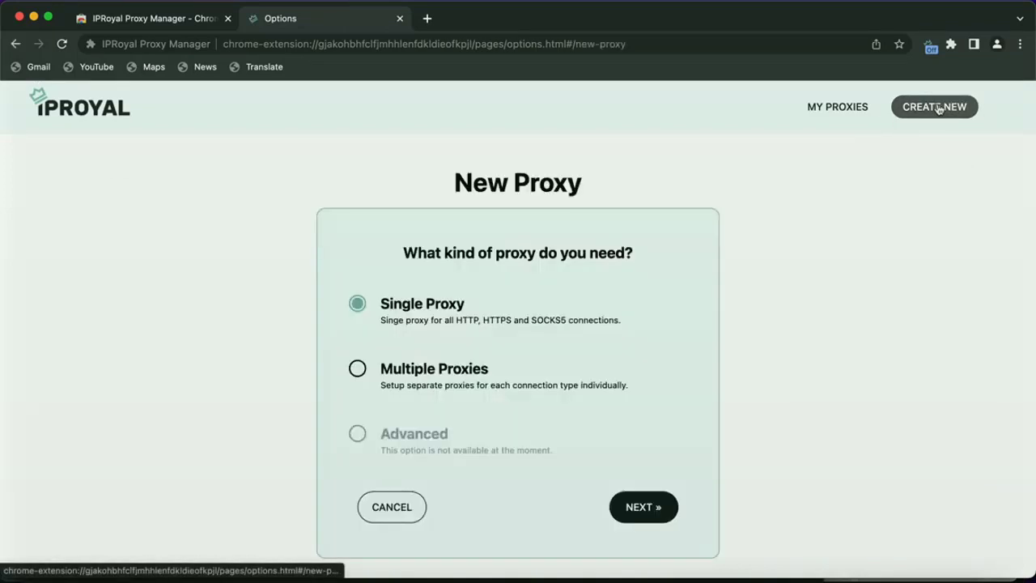
pyautogui.click(632, 510)
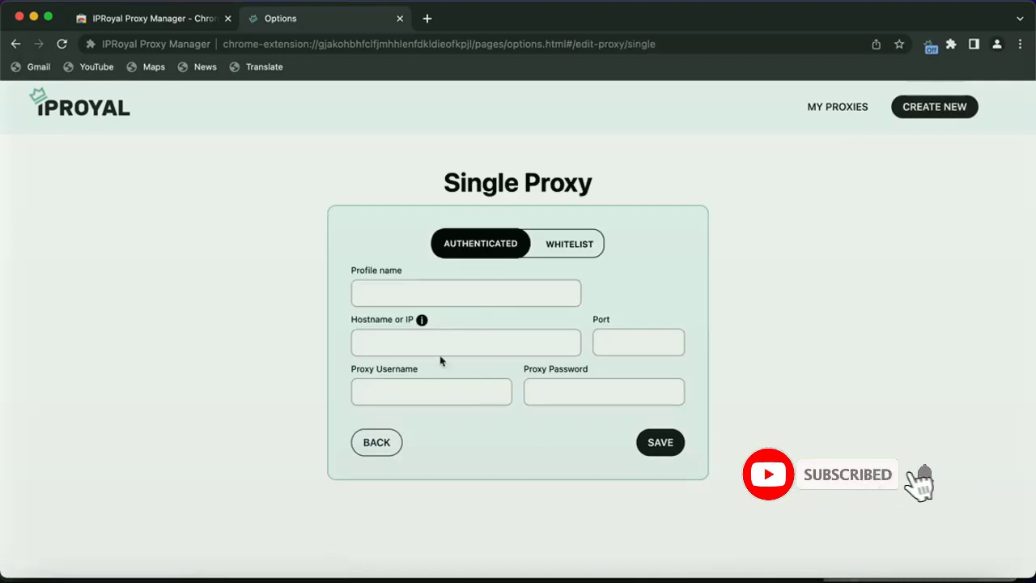
# Step: Paste the copied proxy entry to fill in hostname, port, proxy username and proxy password, name the profile US, and save it
pyautogui.click(421, 345)
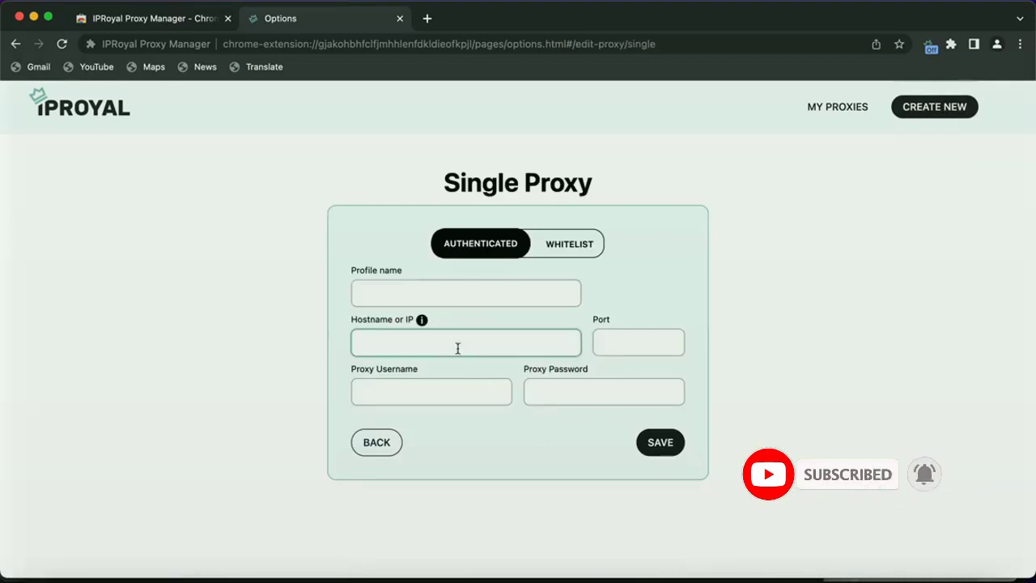
pyautogui.moveTo(418, 324)
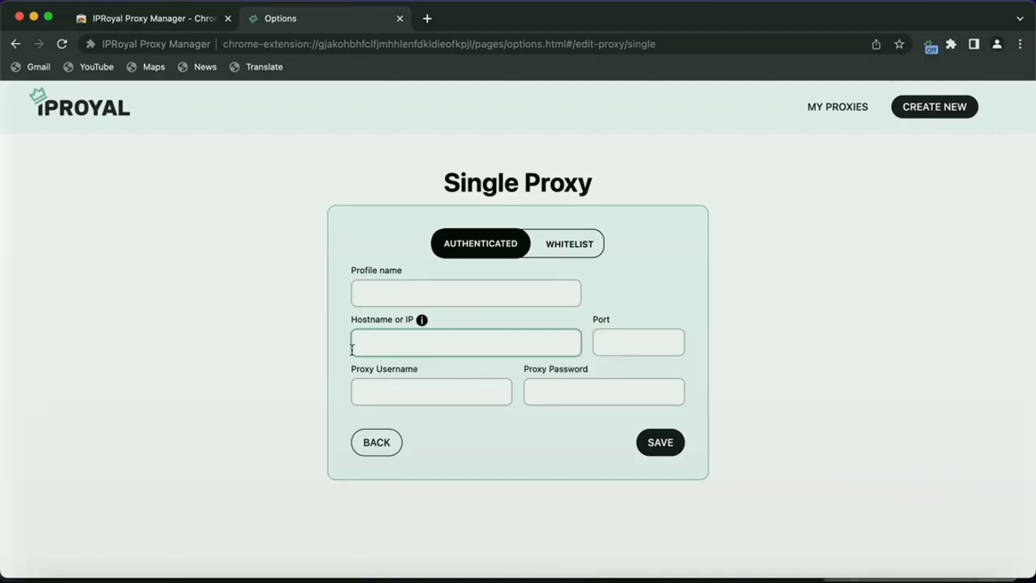
pyautogui.press('super+v')
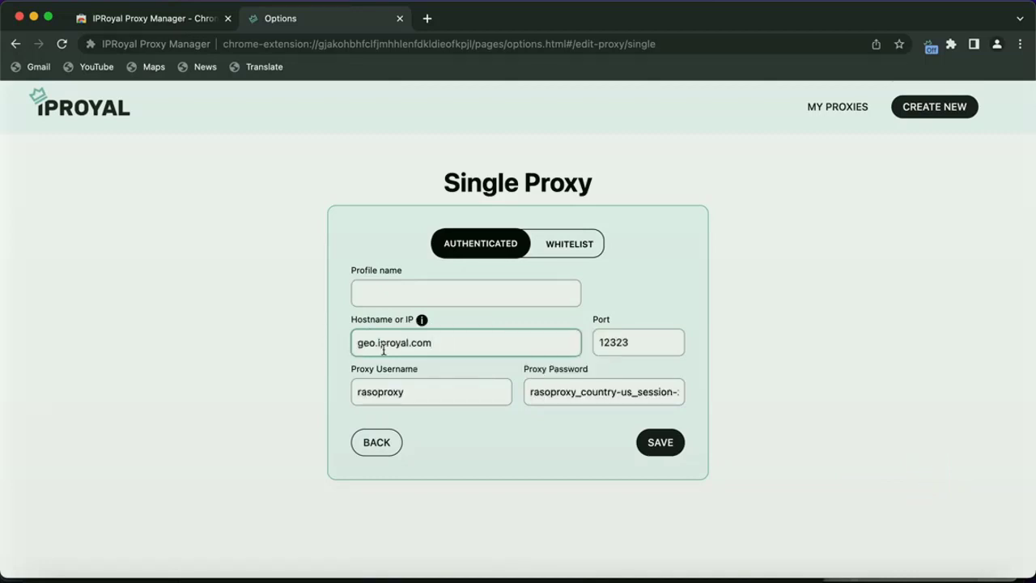
pyautogui.click(435, 295)
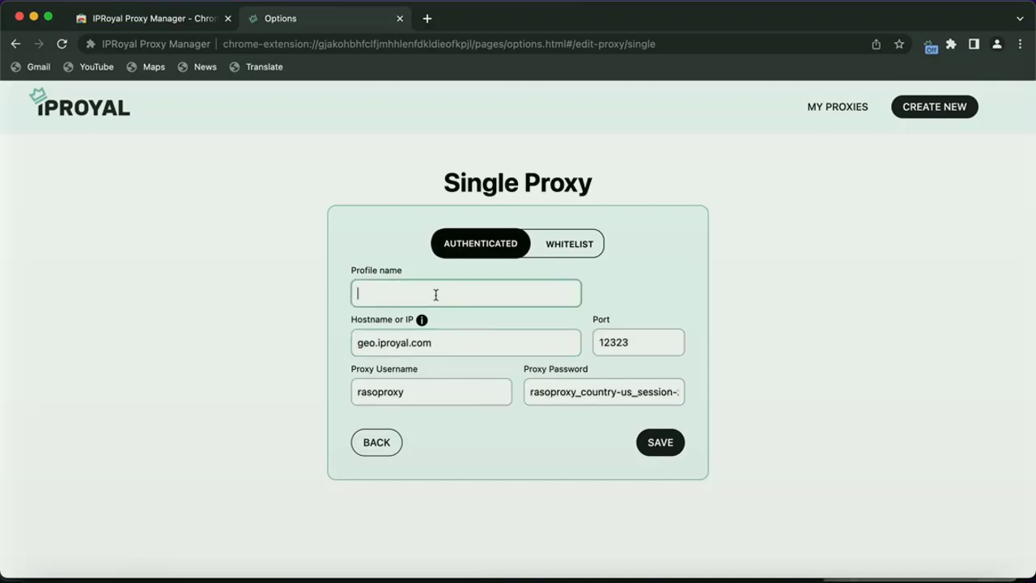
pyautogui.write('US')
pyautogui.click(660, 441)
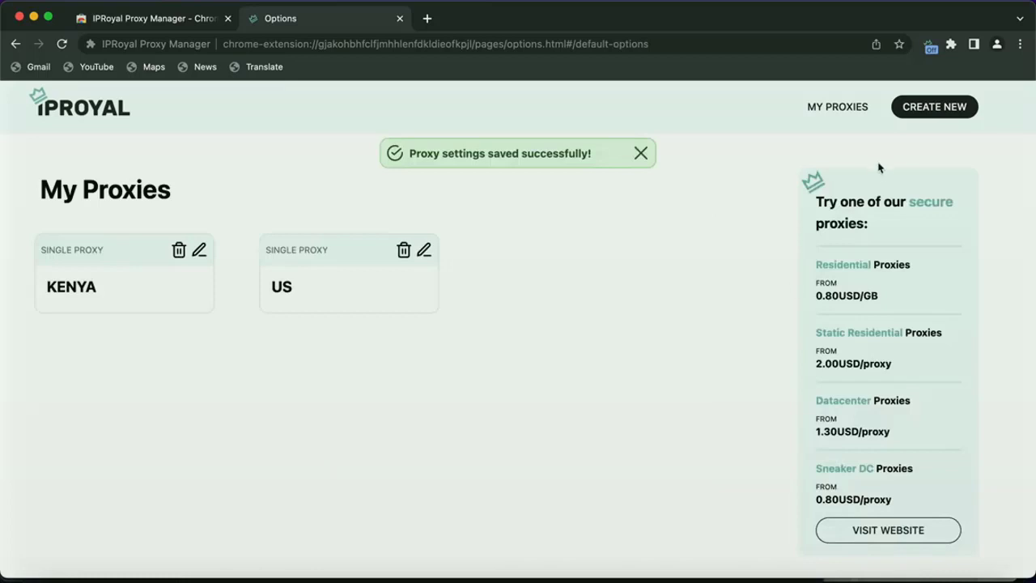
# Step: Activate the US proxy profile in the IPRoyal extension and check which profile is selected
pyautogui.click(932, 46)
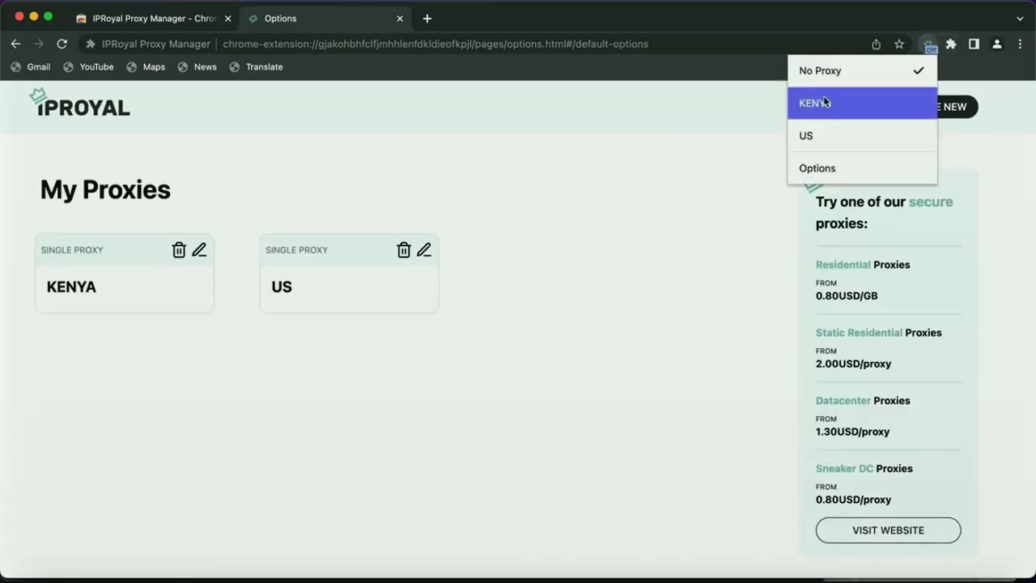
pyautogui.click(807, 136)
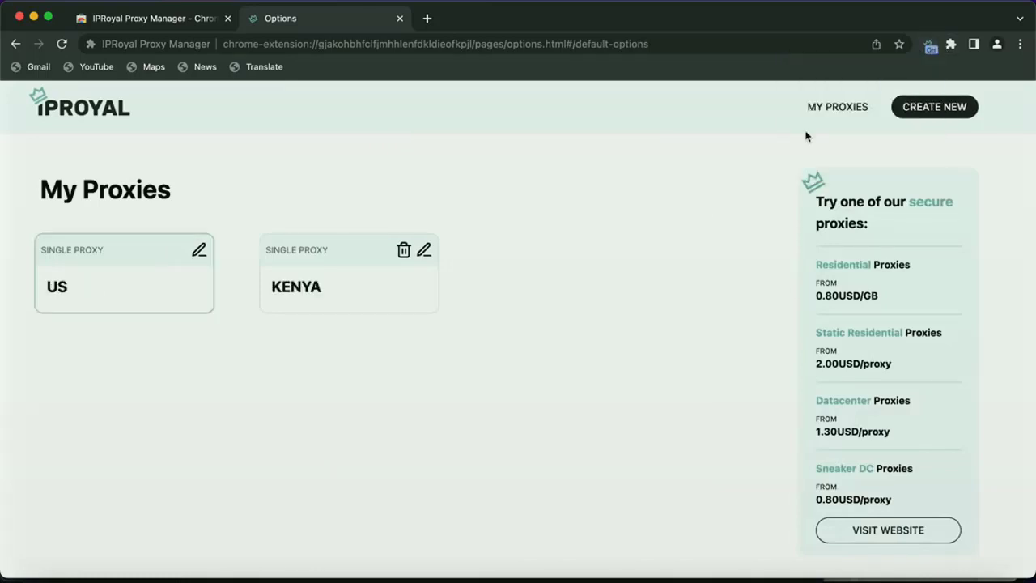
pyautogui.click(931, 46)
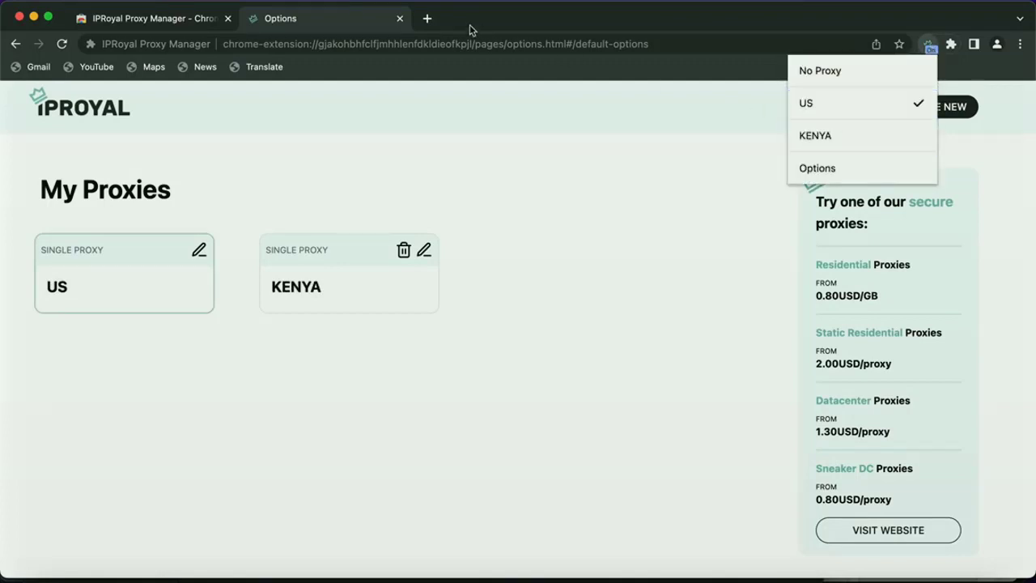
# Step: Open whoer.net in a new tab and examine the connection's IP address, anonymity and location details
pyautogui.click(427, 17)
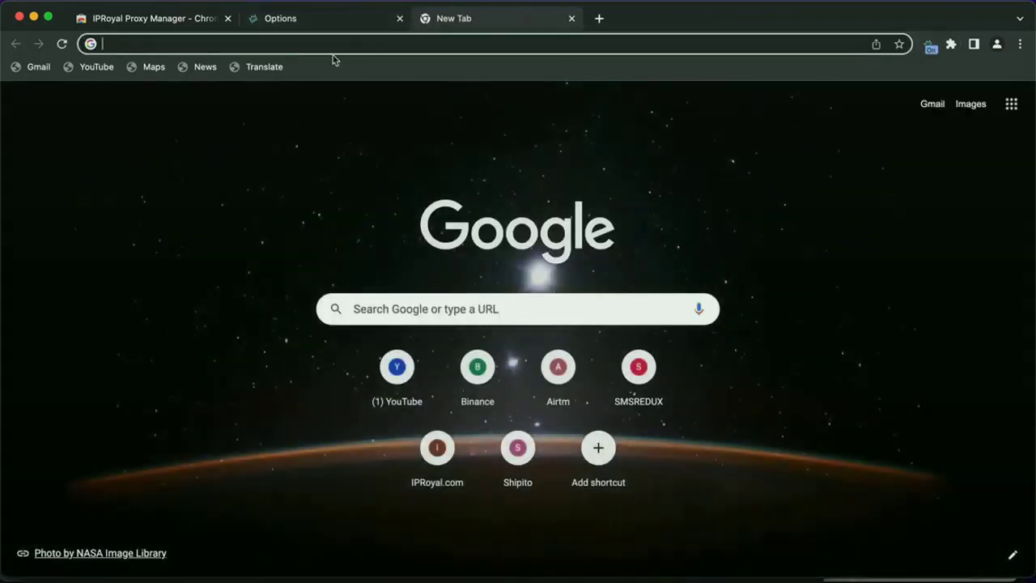
pyautogui.write('wh')
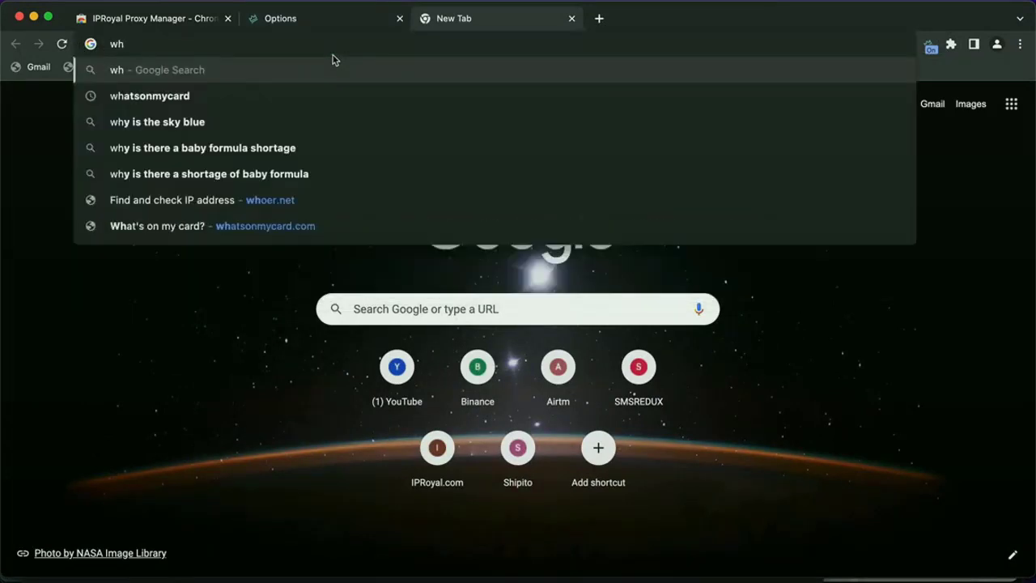
pyautogui.write('oer.net')
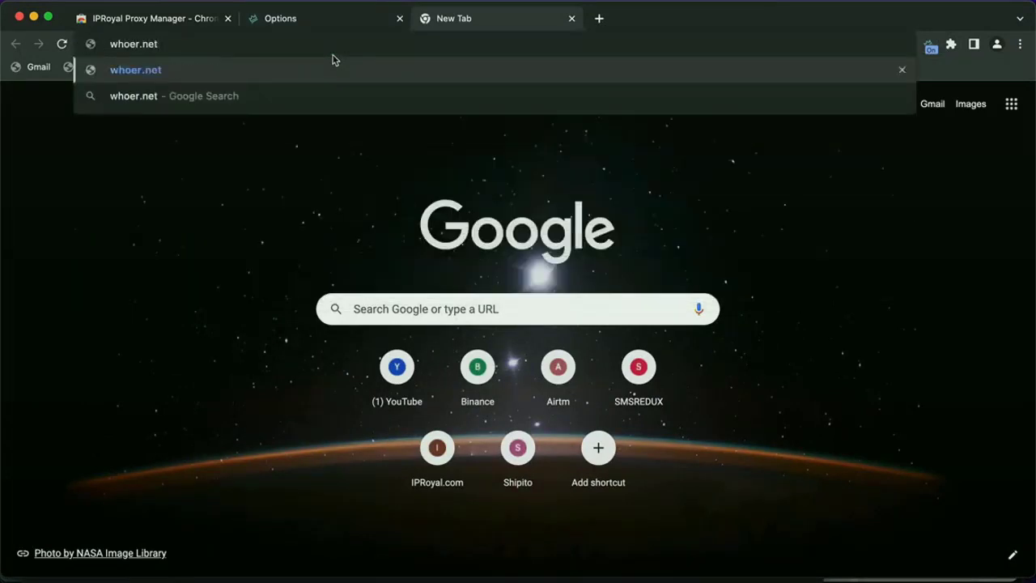
pyautogui.press('Return')
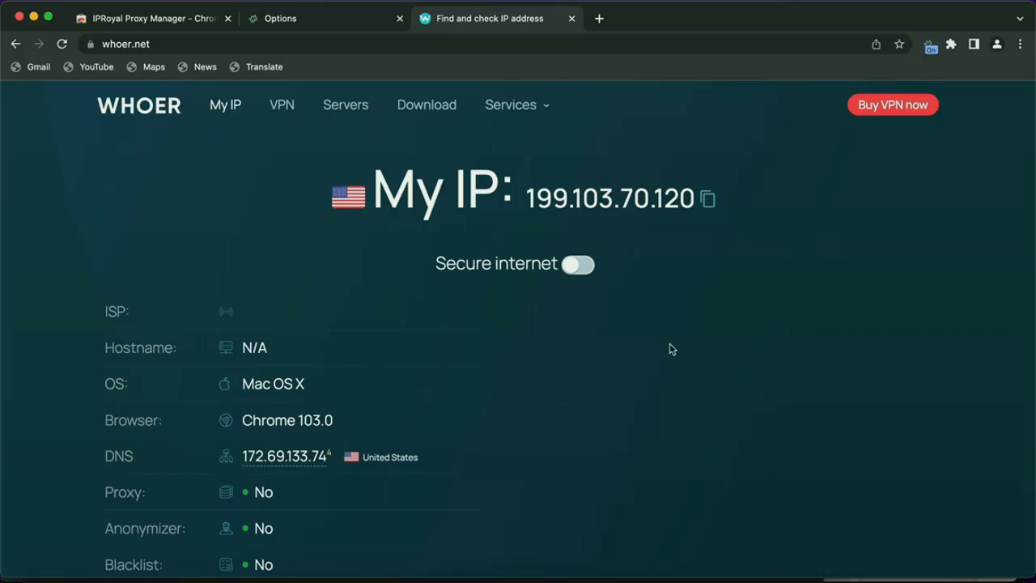
pyautogui.scroll(-20, 670, 349)
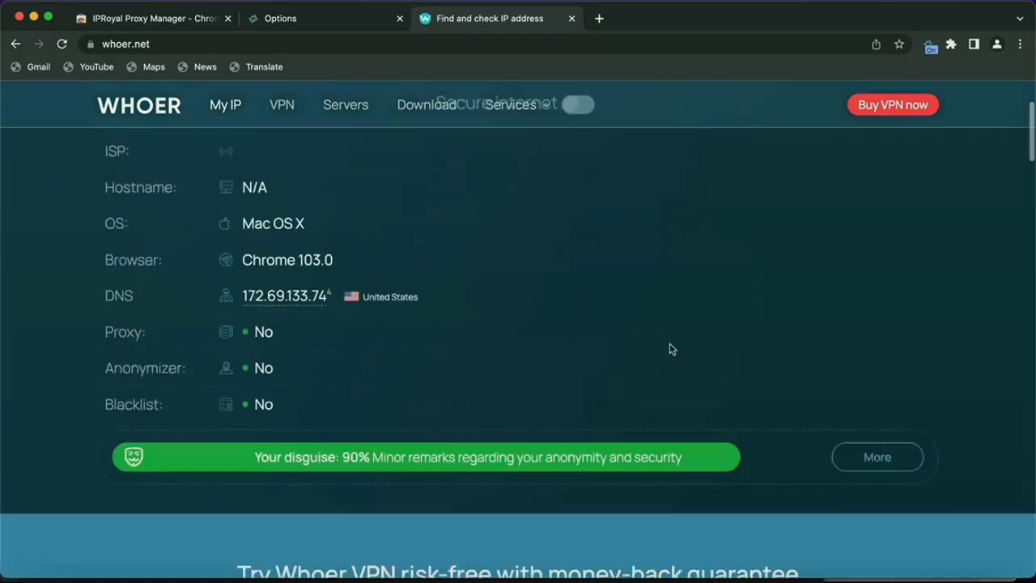
pyautogui.scroll(-1, 671, 349)
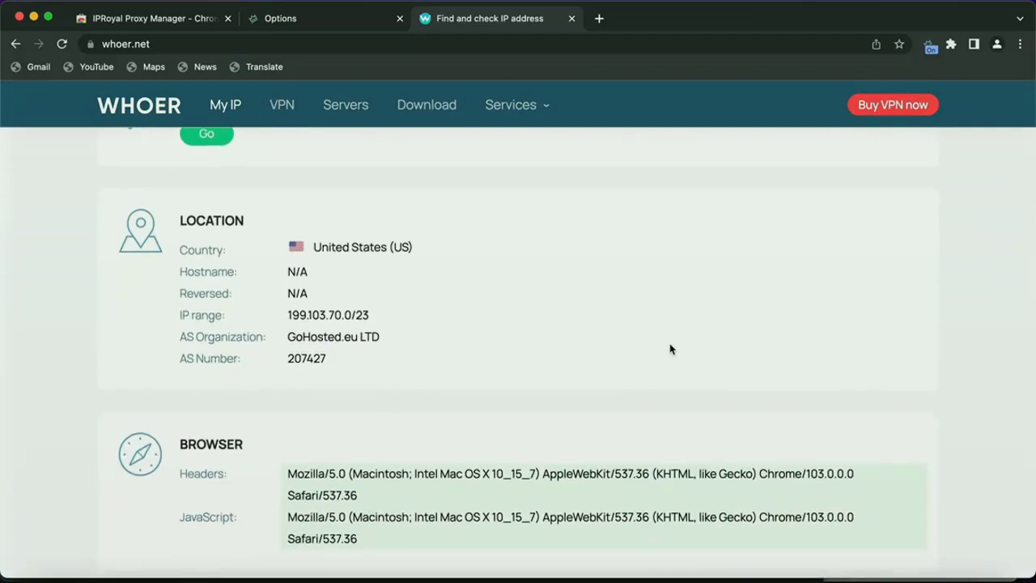
# Step: Reload the whoer.net page and check the connection's IP address details again
pyautogui.scroll(20, 671, 349)
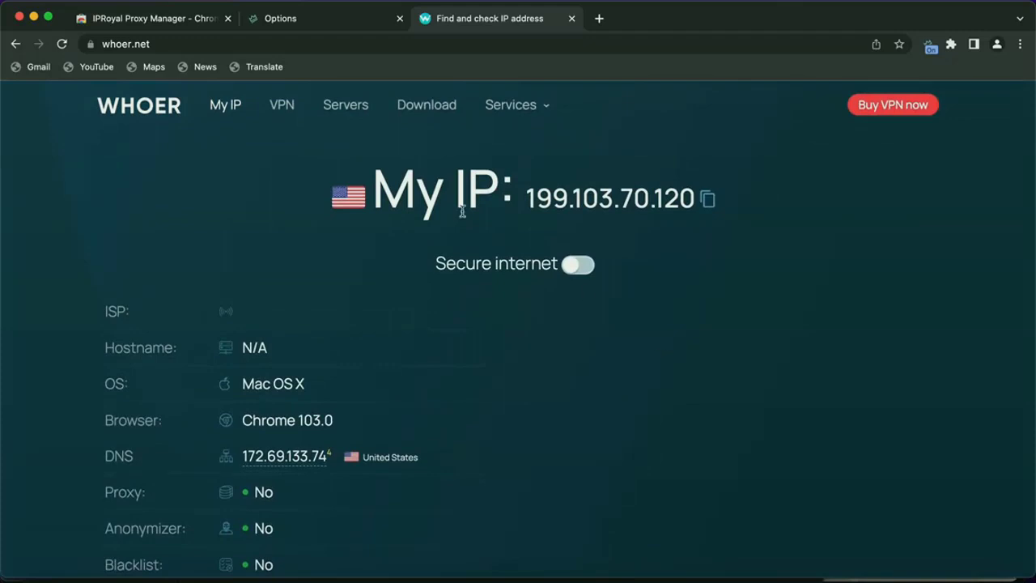
pyautogui.click(63, 44)
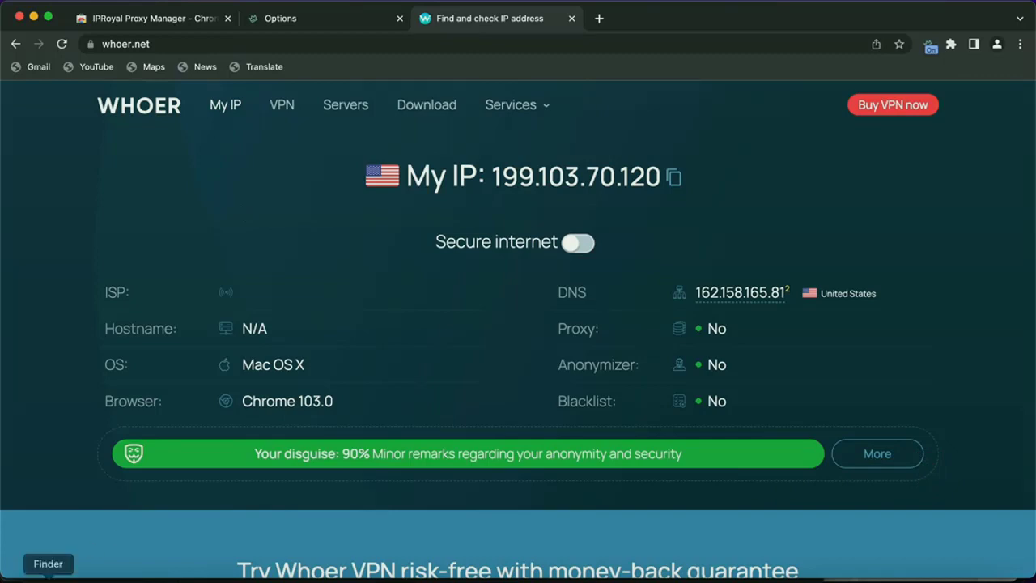
# Step: Copy the second proxy entry from Proxy_list-3.txt in the Downloads folder and return to Chrome
pyautogui.click(48, 577)
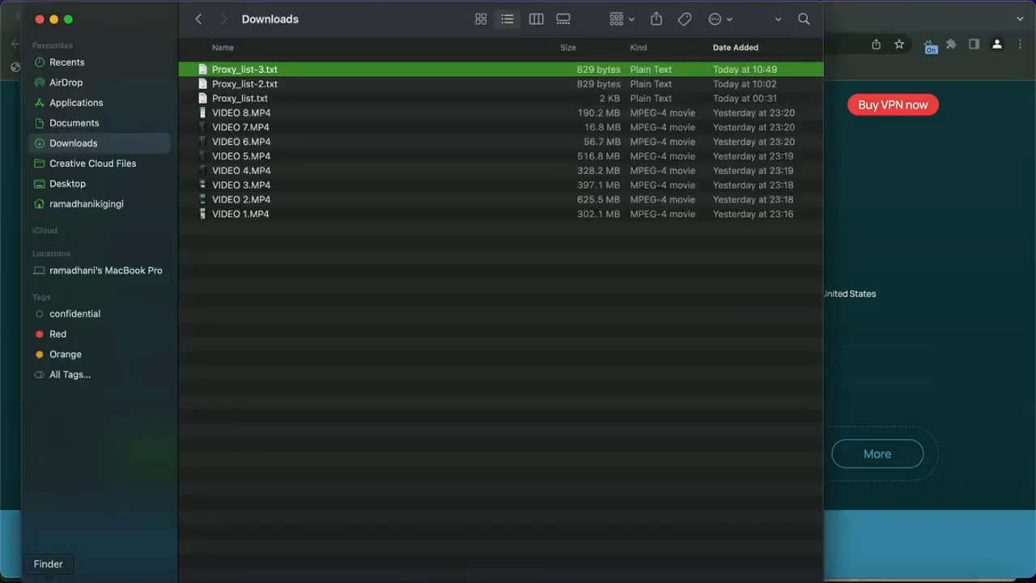
pyautogui.doubleClick(259, 70)
pyautogui.click(522, 69)
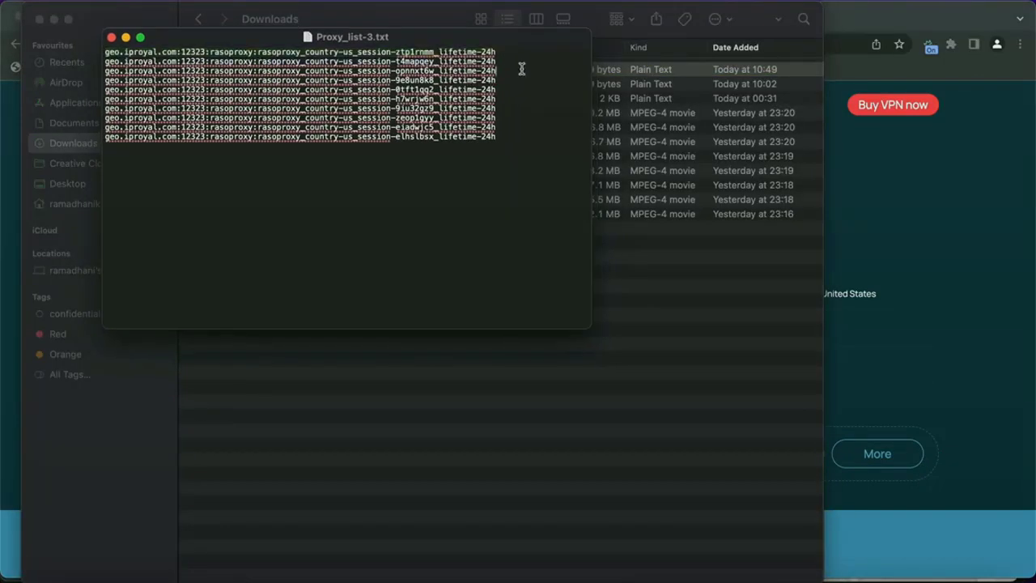
pyautogui.moveTo(504, 64); pyautogui.dragTo(120, 58)
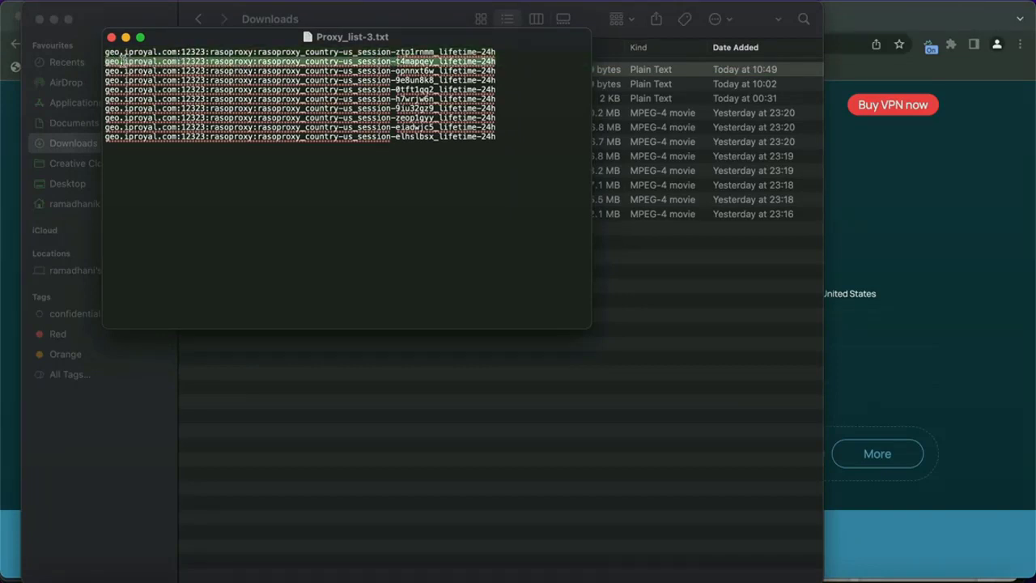
pyautogui.rightClick(121, 61)
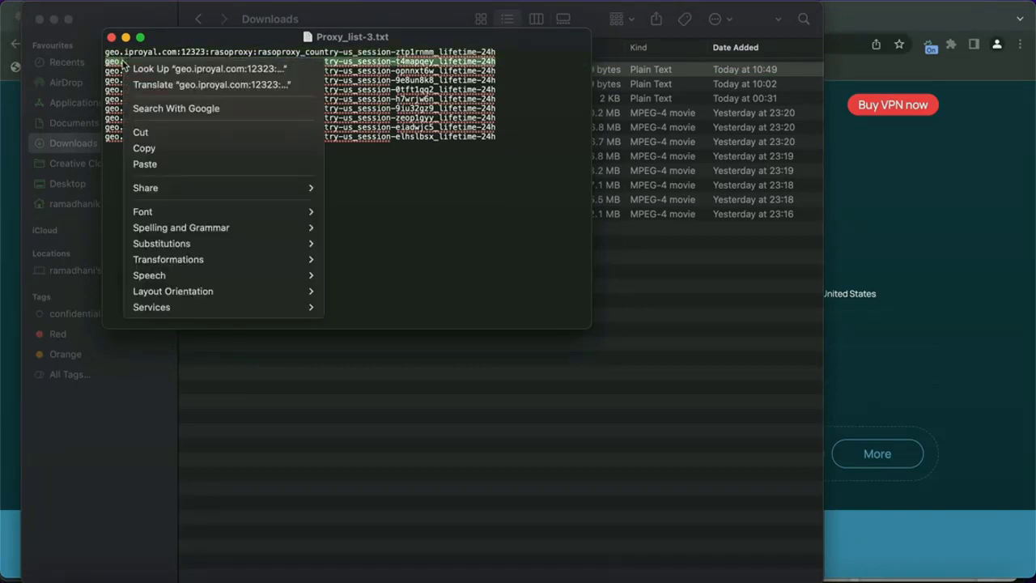
pyautogui.click(154, 149)
pyautogui.click(884, 332)
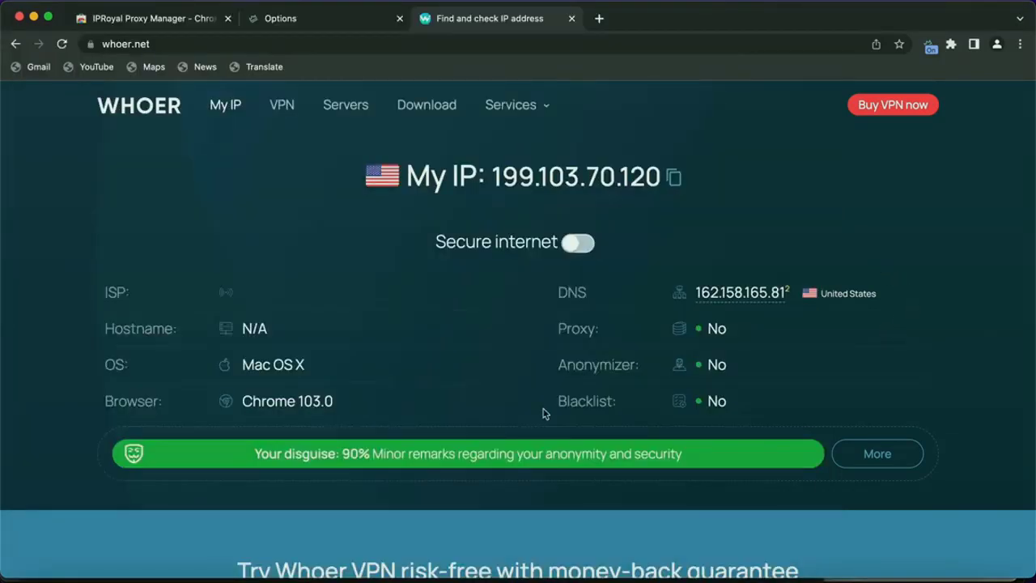
# Step: Deactivate the US proxy by switching the IPRoyal extension to No Proxy
pyautogui.scroll(1, 544, 413)
pyautogui.scroll(-20, 544, 413)
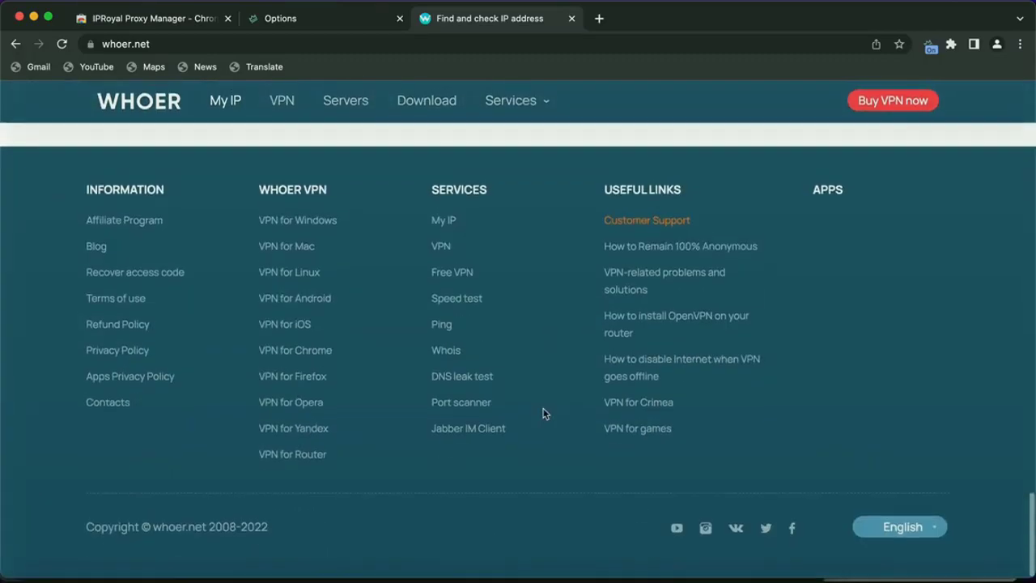
pyautogui.scroll(12, 544, 413)
pyautogui.scroll(10, 544, 414)
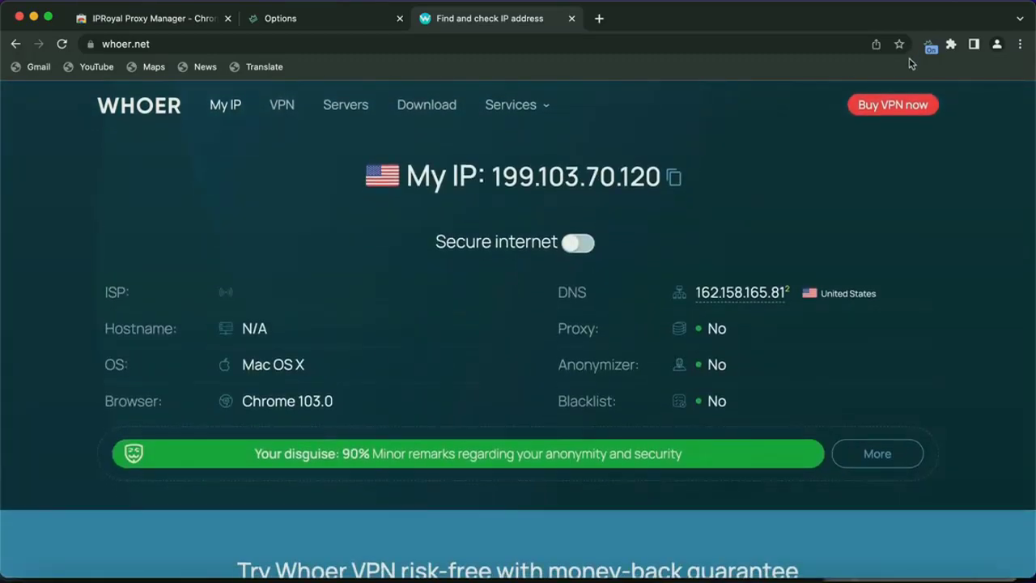
pyautogui.click(931, 47)
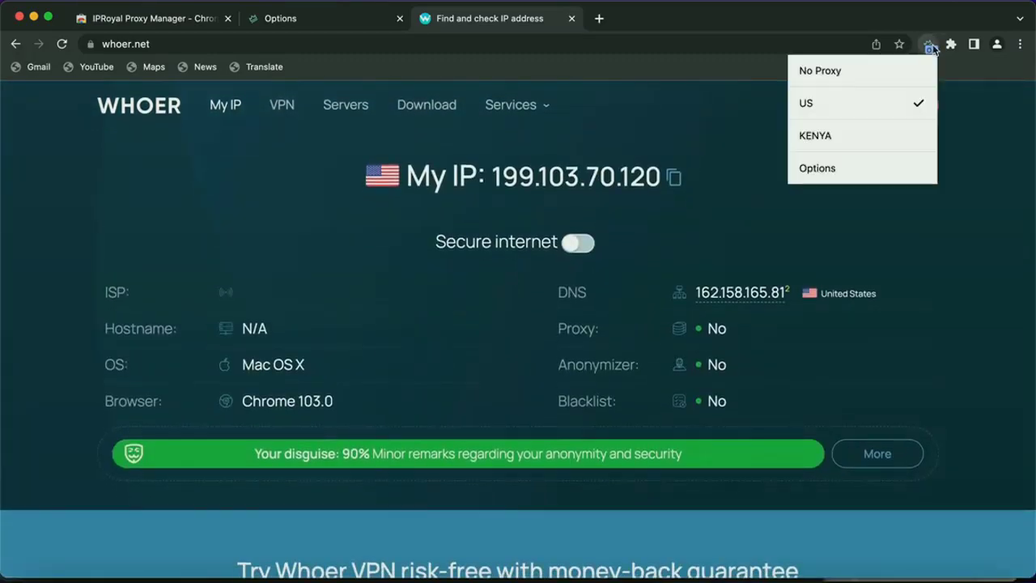
pyautogui.click(834, 72)
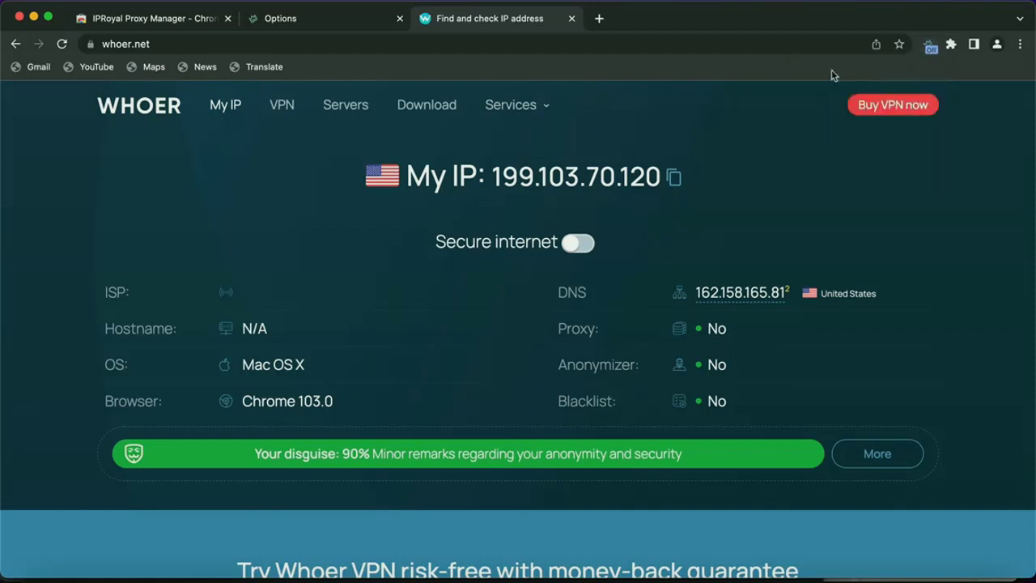
# Step: Open the IPRoyal extension's options and start creating another proxy of the Single Proxy kind
pyautogui.click(930, 49)
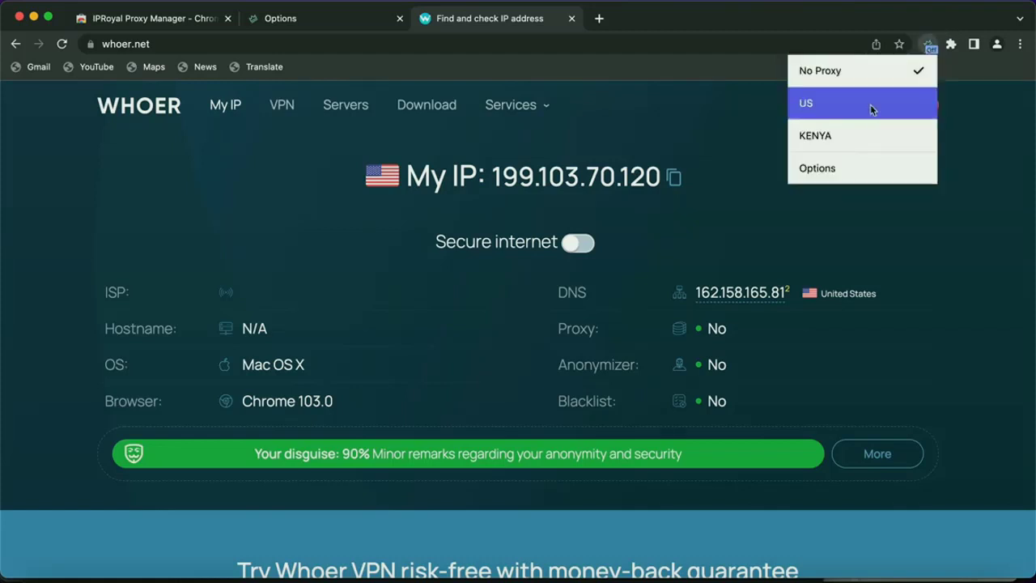
pyautogui.click(838, 169)
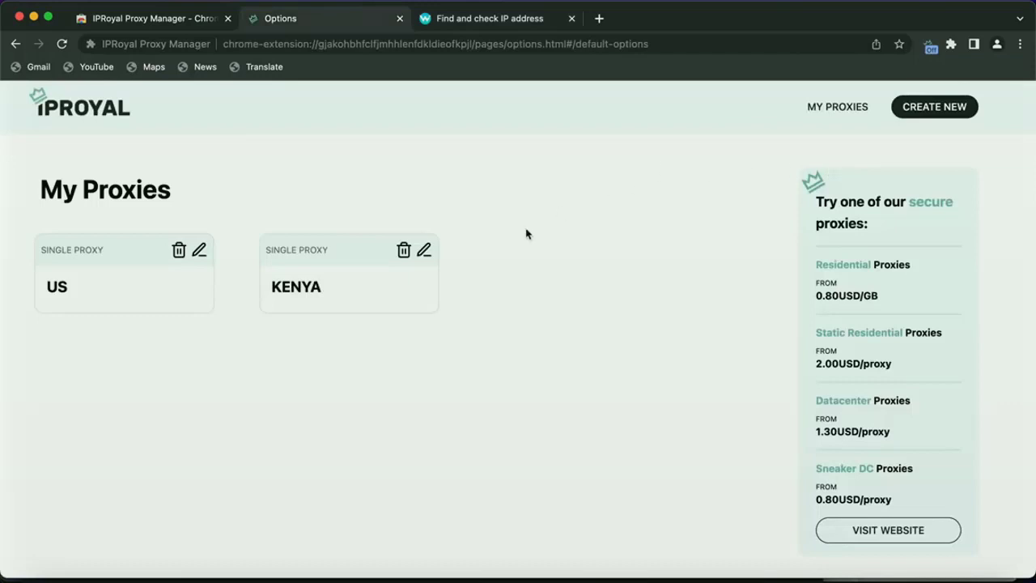
pyautogui.click(924, 110)
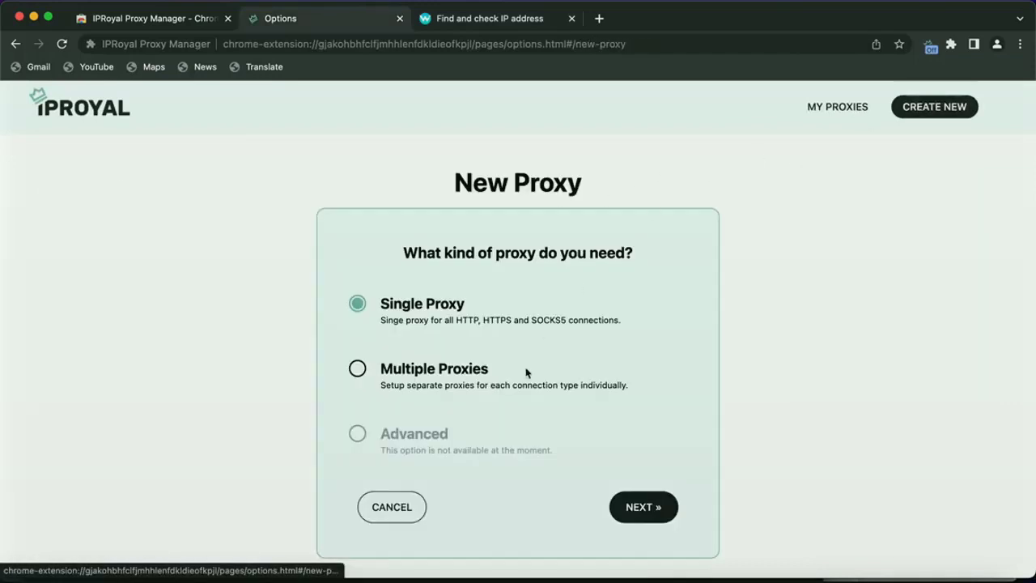
pyautogui.click(638, 502)
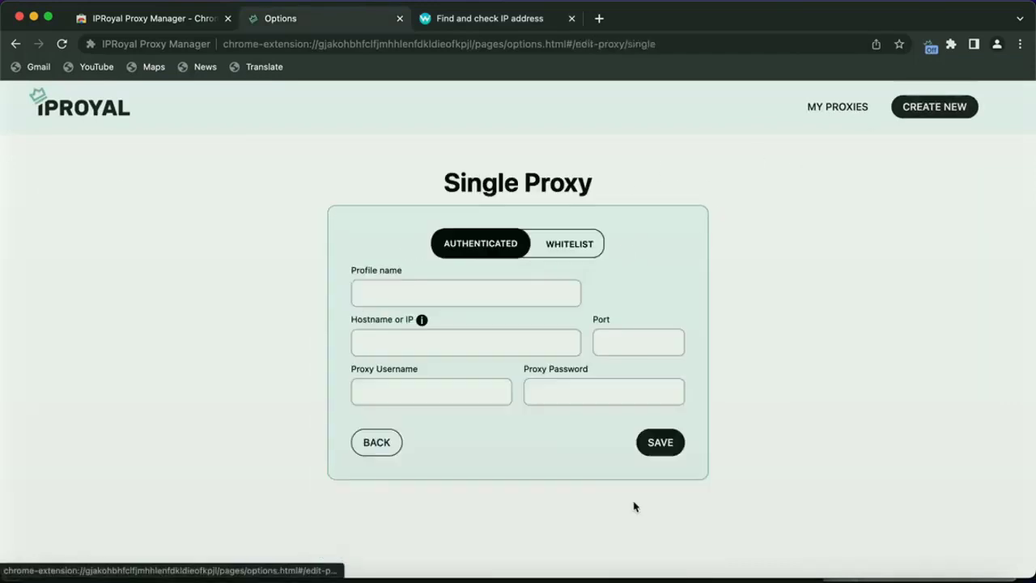
# Step: Fill in hostname, port, proxy username and proxy password from the copied entry, name the profile US 2, and save it
pyautogui.click(414, 344)
pyautogui.press('super+v')
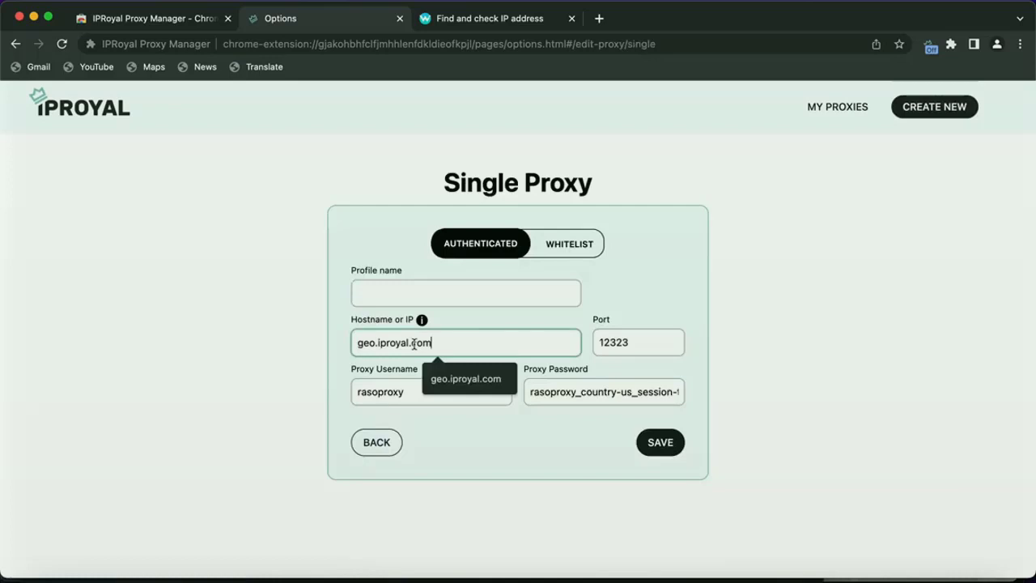
pyautogui.click(415, 290)
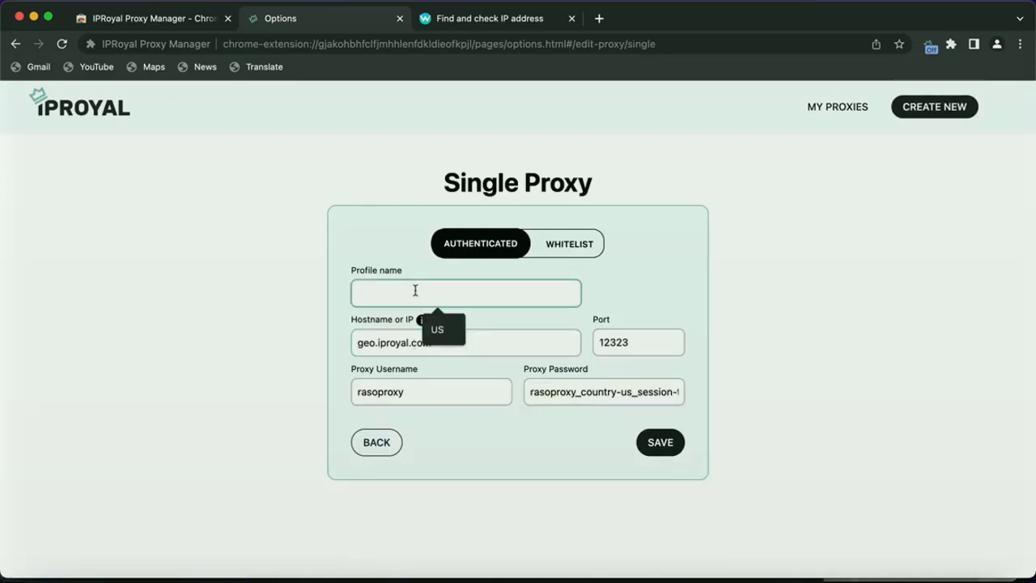
pyautogui.write('US 2')
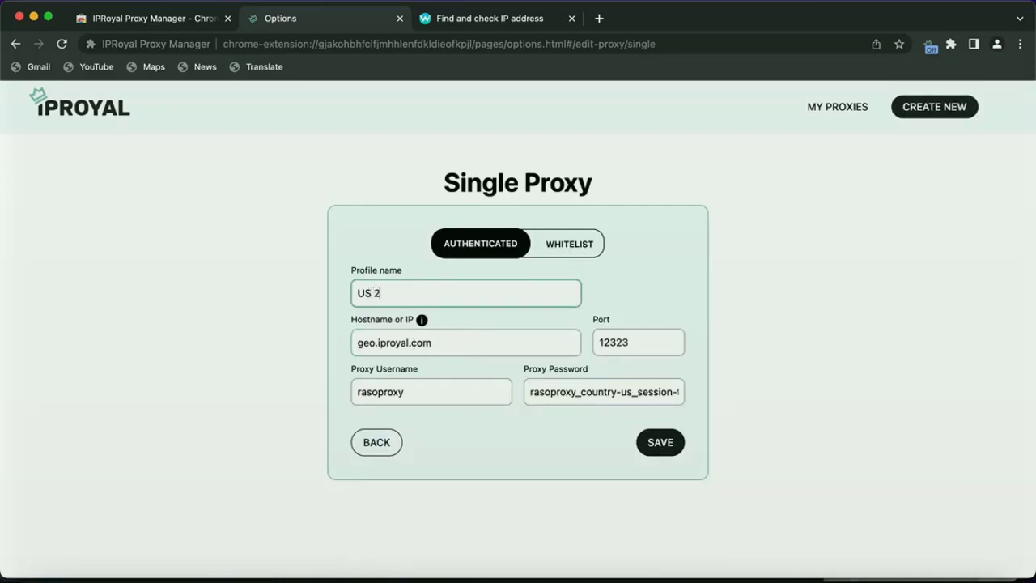
pyautogui.click(659, 447)
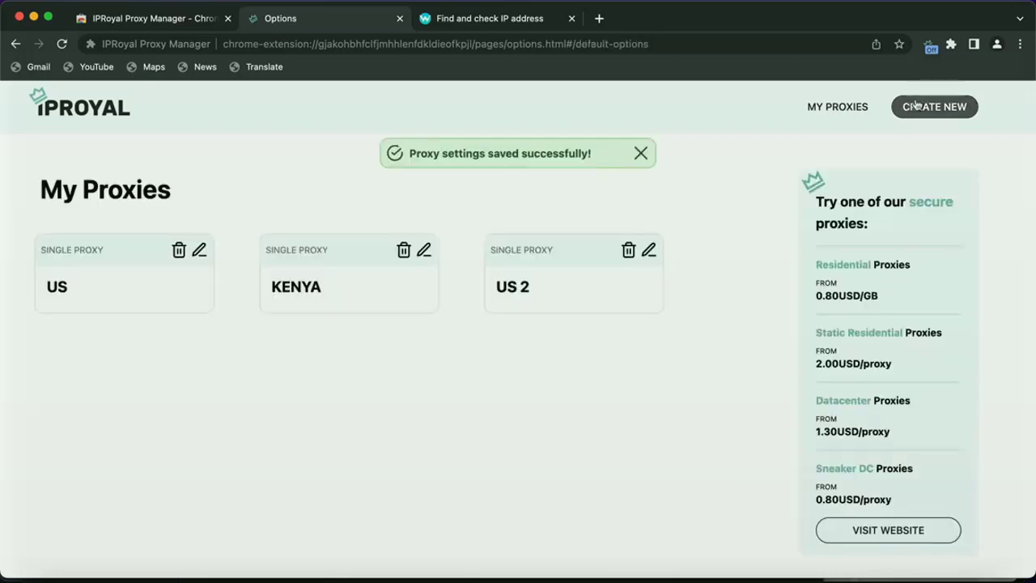
# Step: Activate the US 2 profile in the IPRoyal extension and close the whoer.net and Options tabs
pyautogui.click(931, 49)
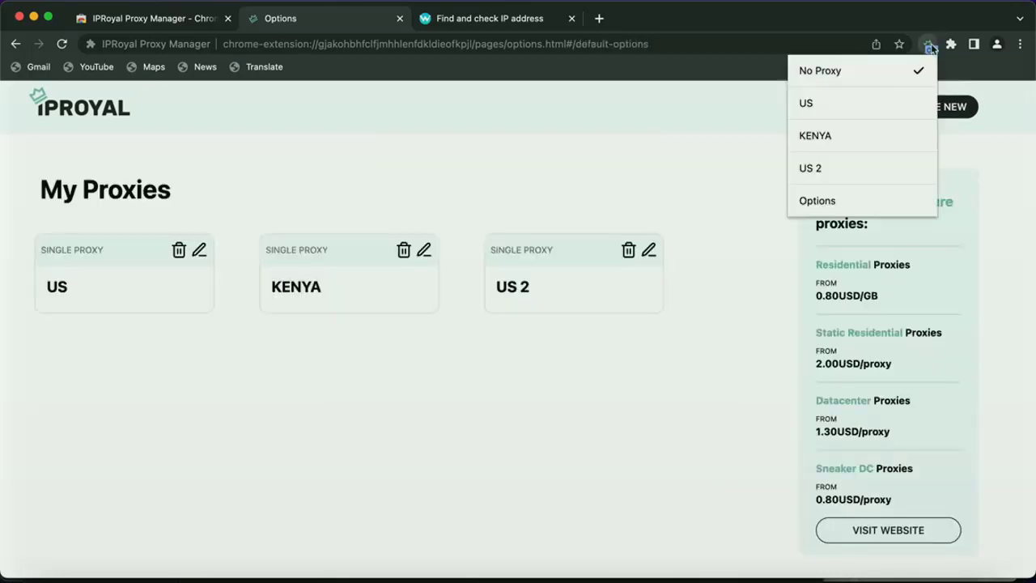
pyautogui.click(834, 170)
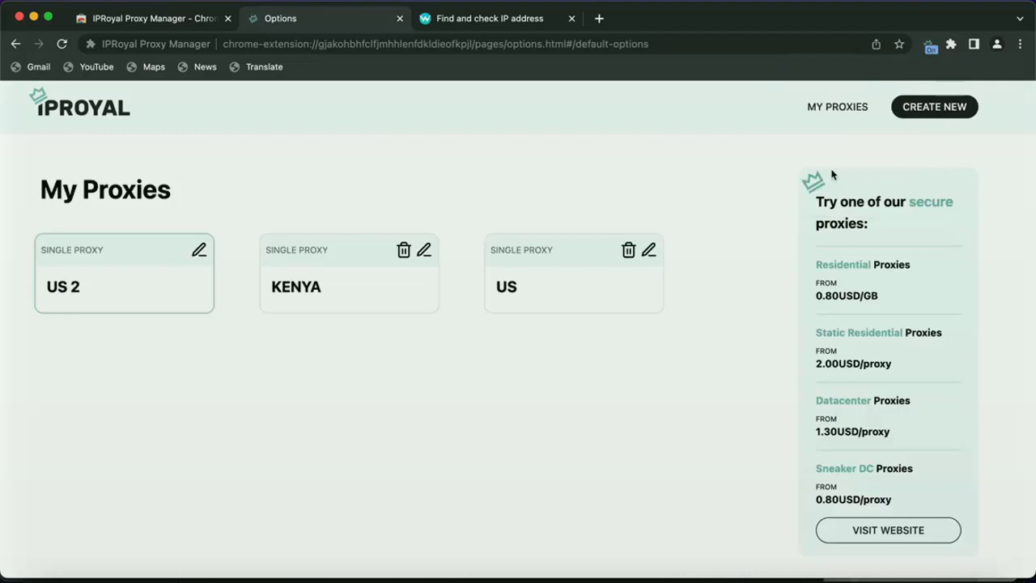
pyautogui.click(572, 18)
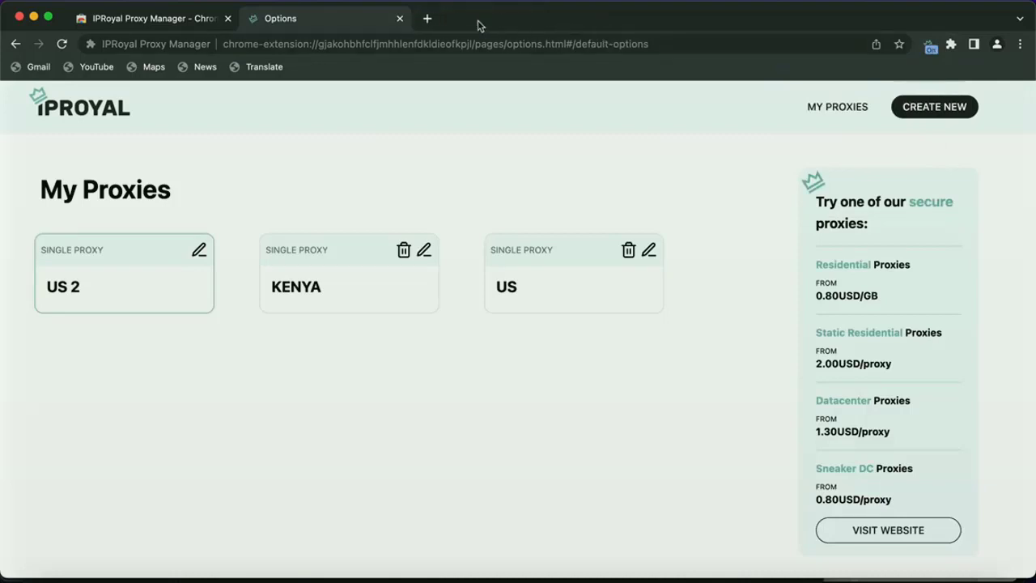
pyautogui.click(399, 18)
# Step: Open whoer.net in a new tab and examine the IP address, ISP and location details of the new connection
pyautogui.click(257, 18)
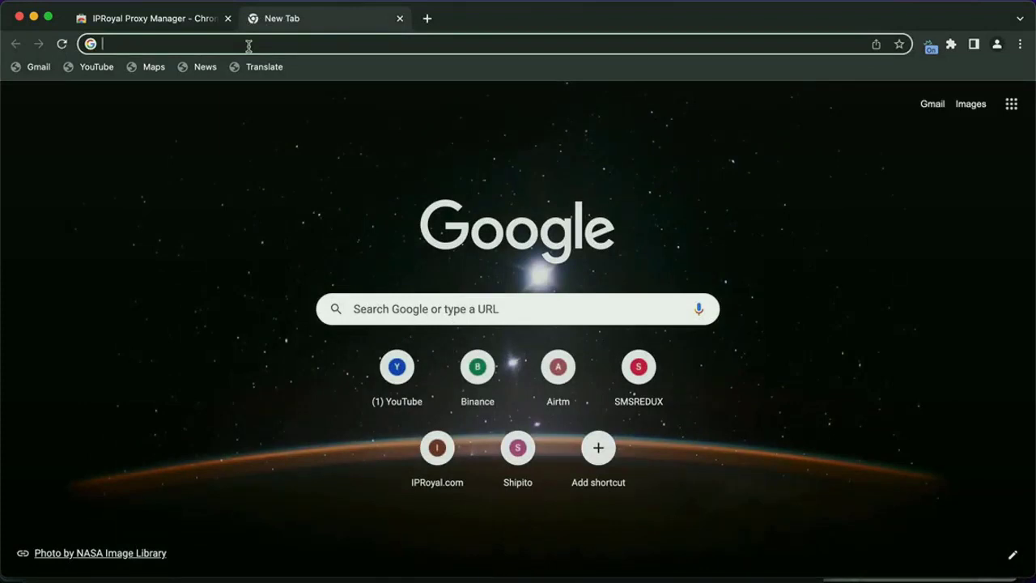
pyautogui.write('wh')
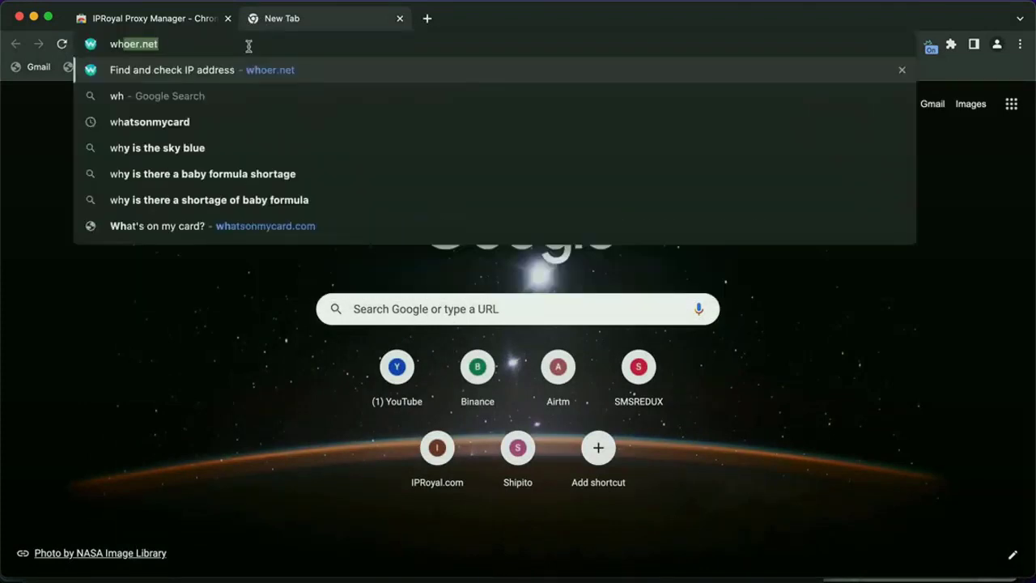
pyautogui.press('Return')
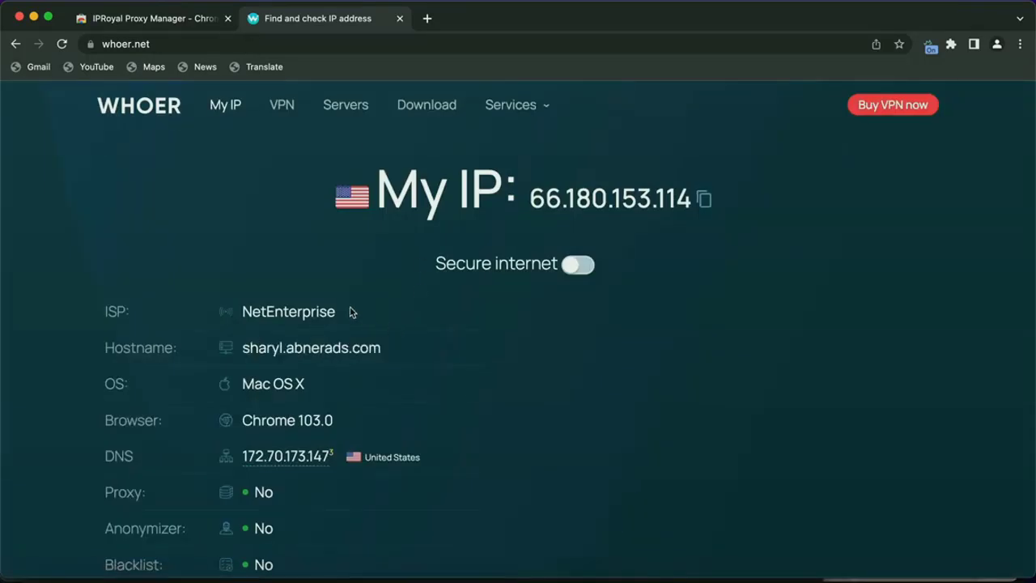
pyautogui.moveTo(342, 314); pyautogui.dragTo(247, 313)
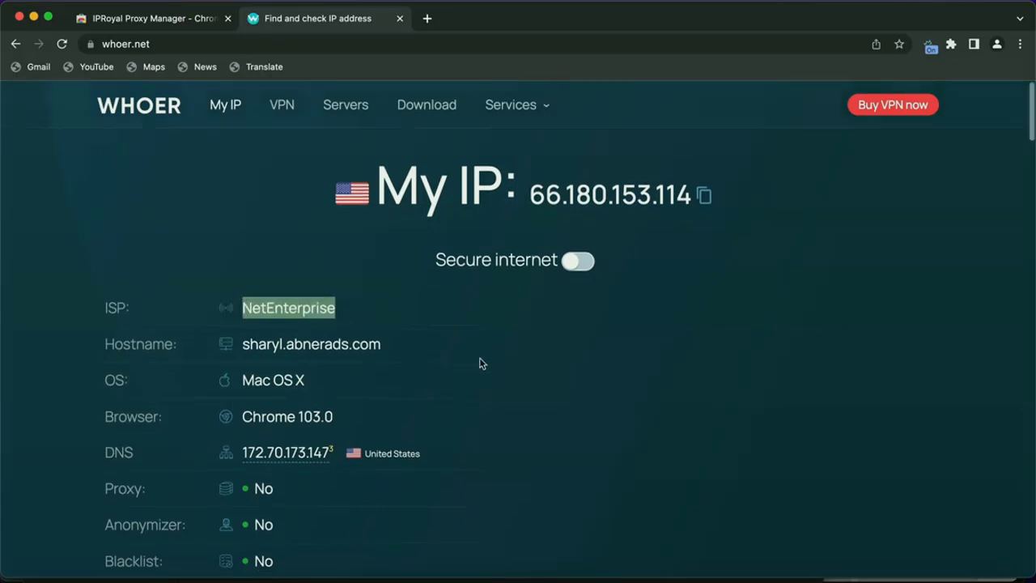
pyautogui.scroll(-5, 481, 364)
pyautogui.scroll(-10, 481, 360)
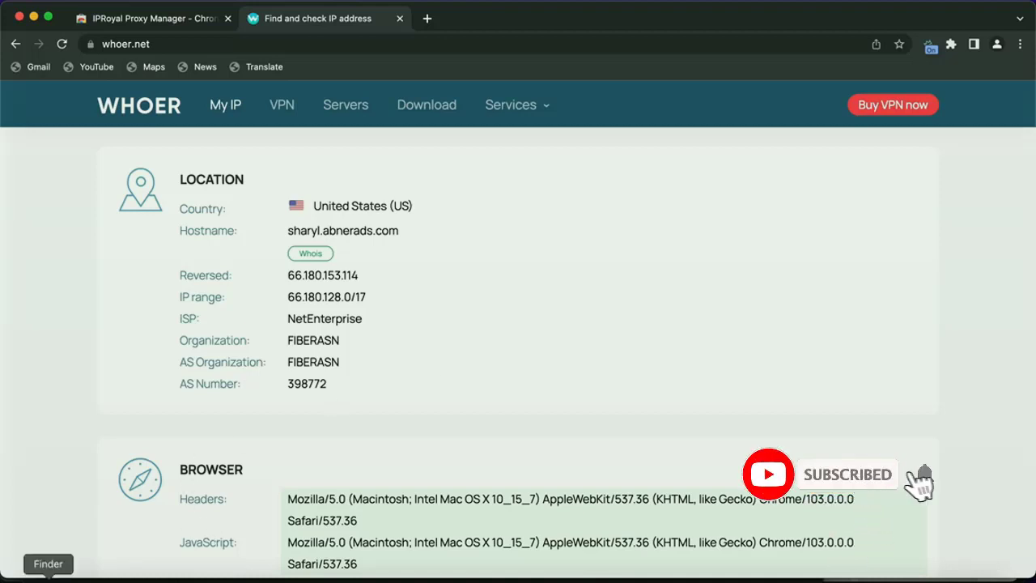
# Step: Copy the third proxy entry from Proxy_list-3.txt in the Downloads folder and return to Chrome
pyautogui.click(48, 580)
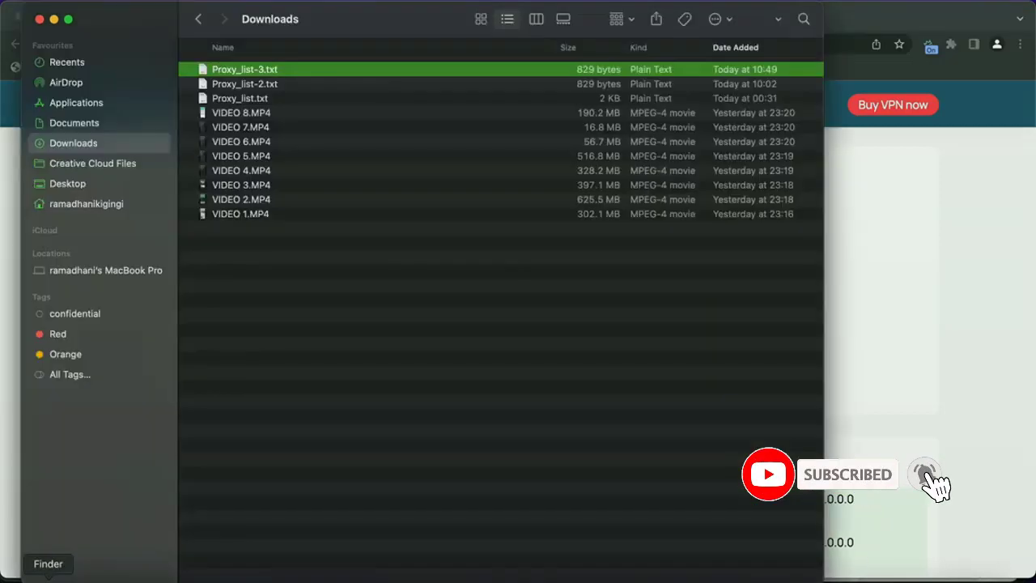
pyautogui.doubleClick(317, 69)
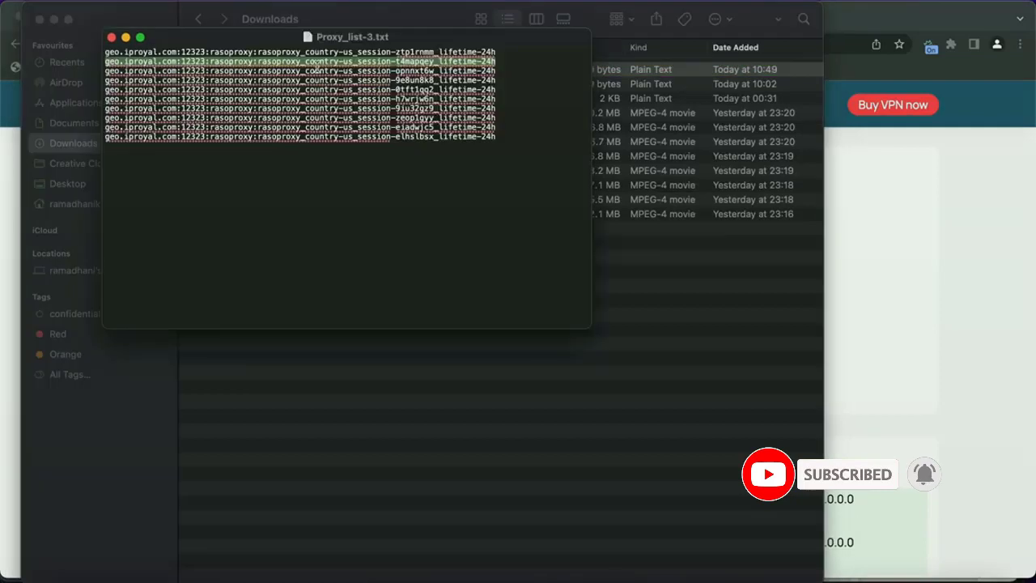
pyautogui.click(525, 70)
pyautogui.moveTo(504, 72); pyautogui.dragTo(114, 73)
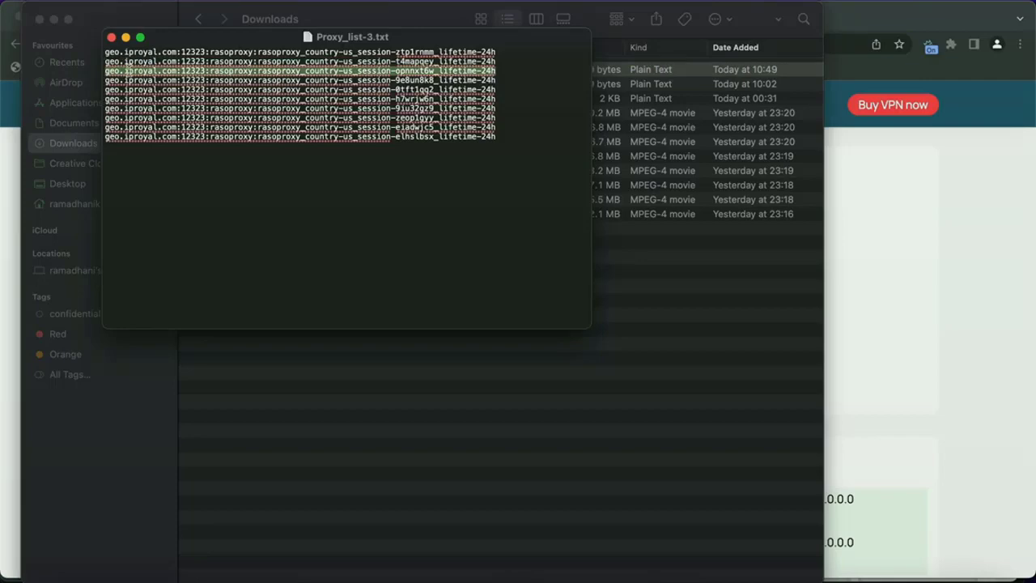
pyautogui.rightClick(128, 70)
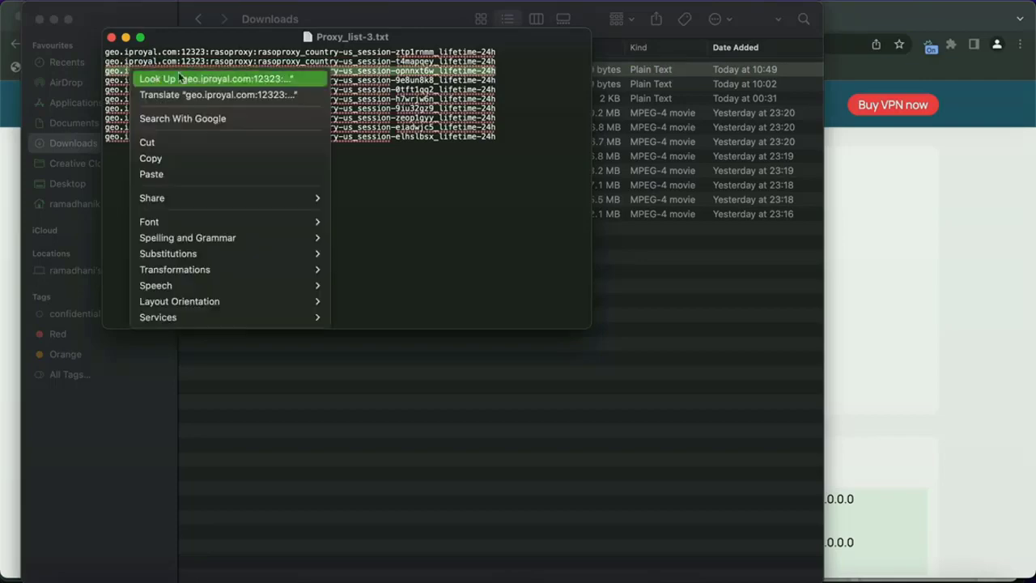
pyautogui.click(170, 159)
pyautogui.click(910, 264)
# Step: Turn off the US 2 proxy by selecting No Proxy in the IPRoyal extension
pyautogui.scroll(5, 666, 270)
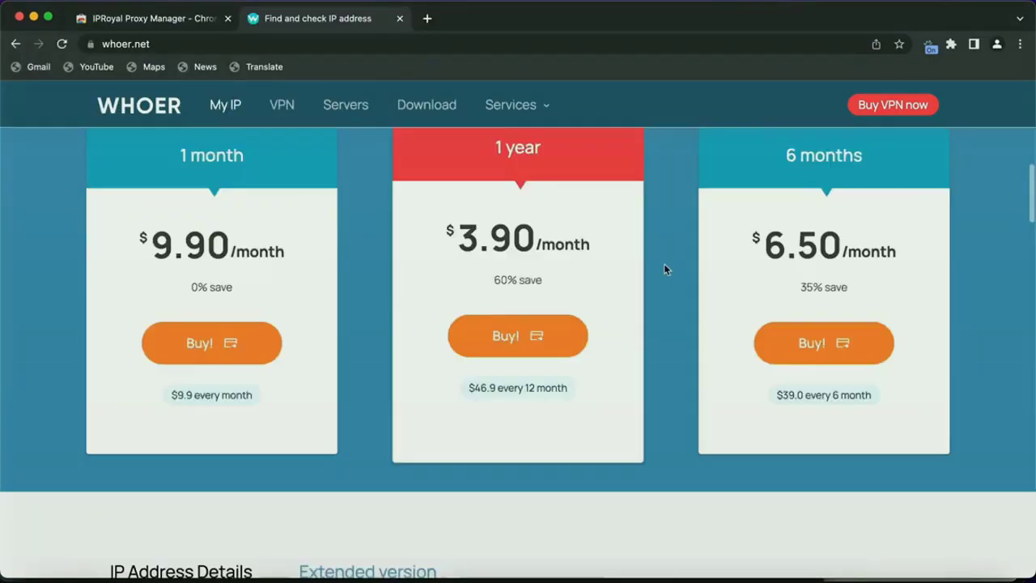
pyautogui.scroll(10, 664, 269)
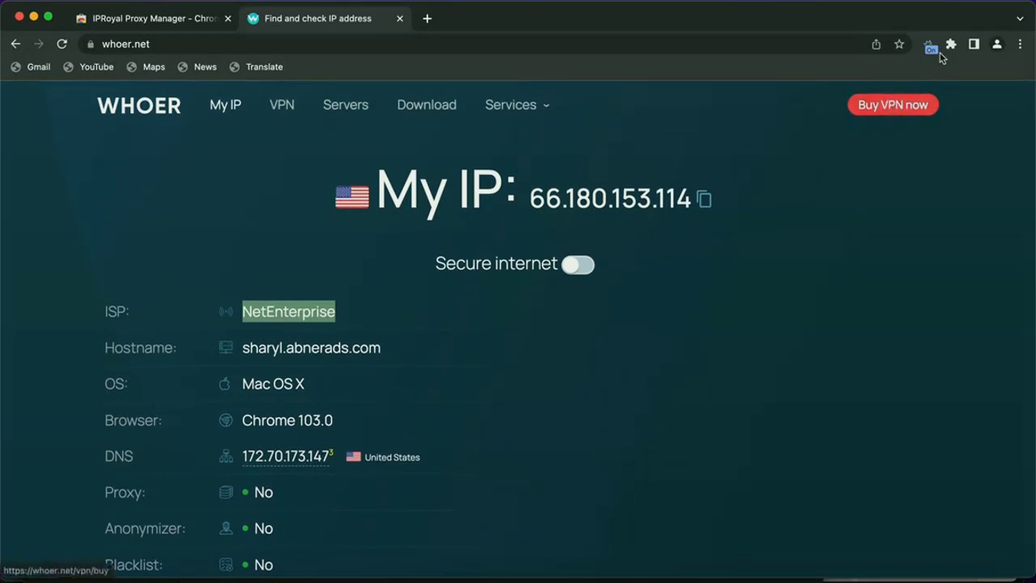
pyautogui.click(931, 49)
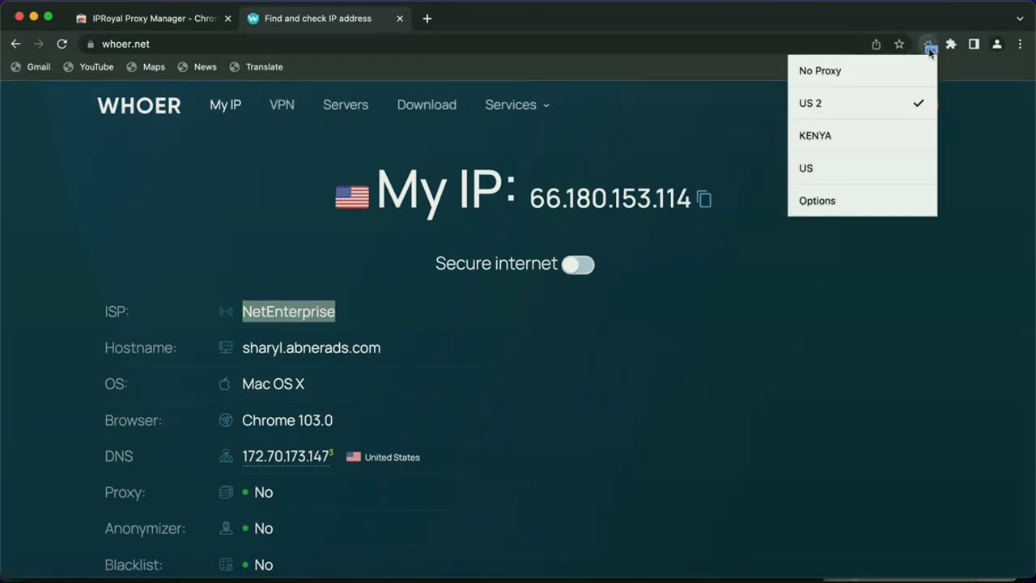
pyautogui.click(856, 76)
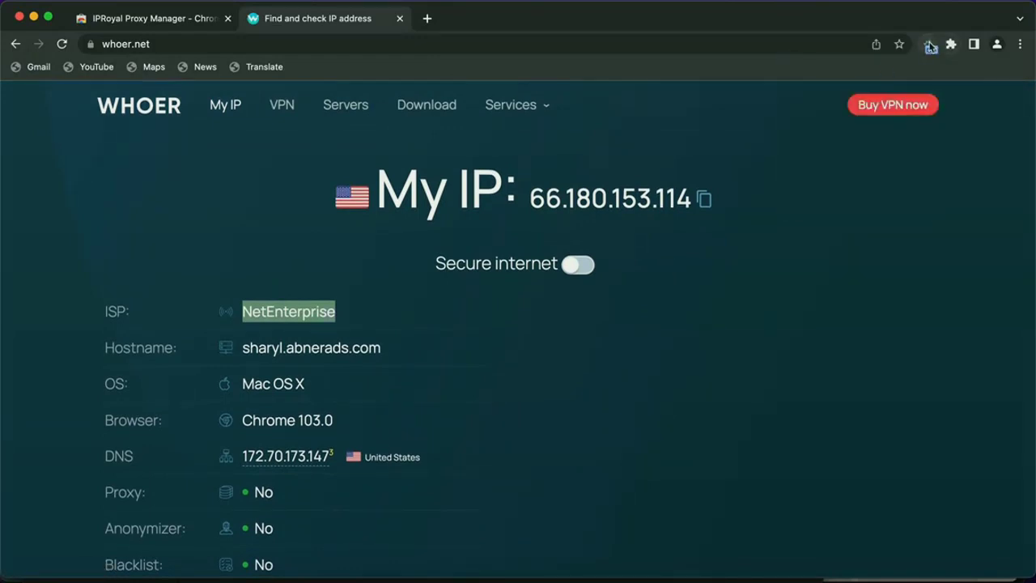
# Step: Create and save an authenticated single proxy profile named US 3, pasting the copied entry to fill host, port, proxy username and proxy password
pyautogui.click(929, 45)
pyautogui.click(835, 200)
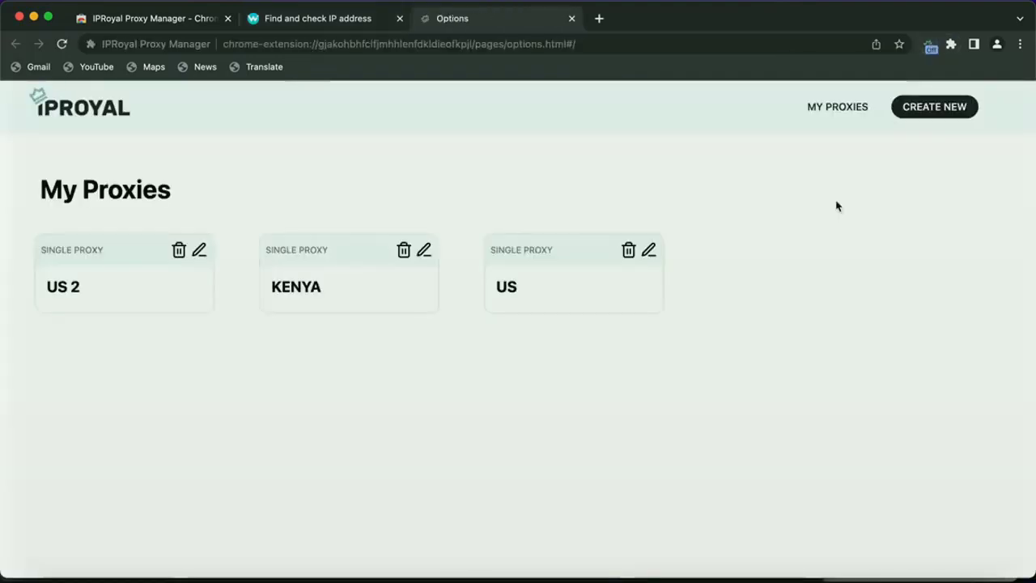
pyautogui.click(935, 107)
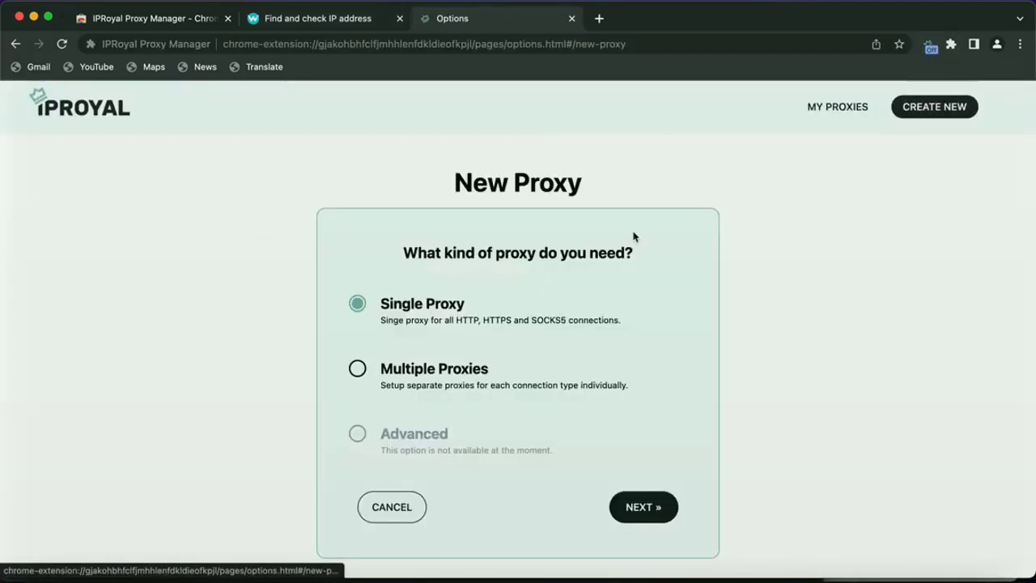
pyautogui.click(646, 506)
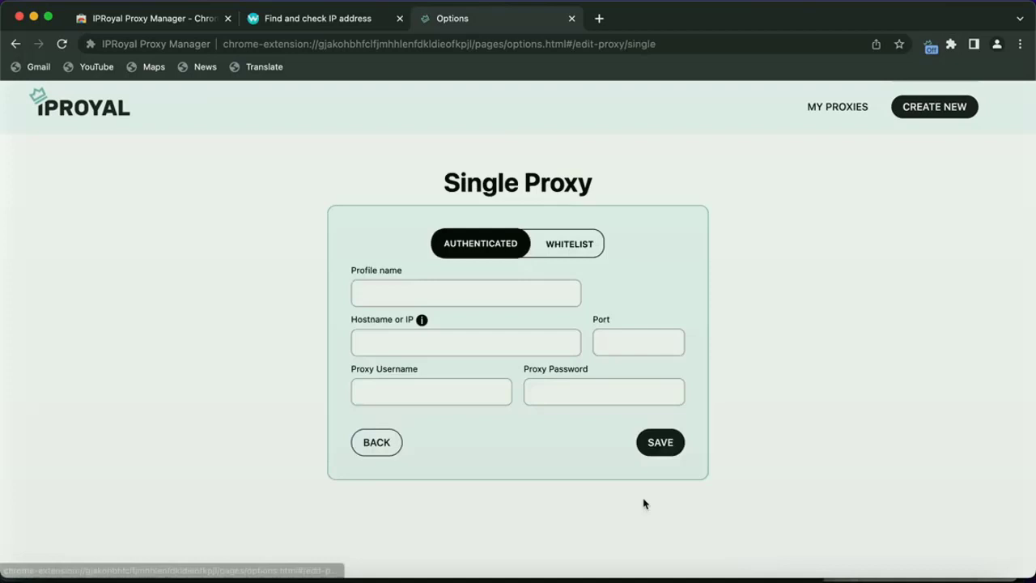
pyautogui.click(433, 344)
pyautogui.press('super+v')
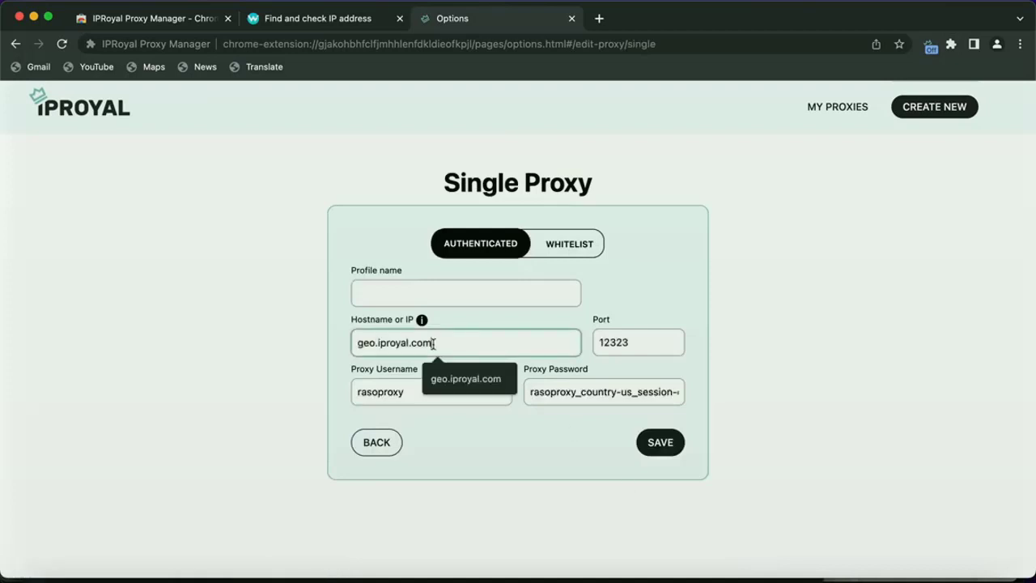
pyautogui.click(459, 291)
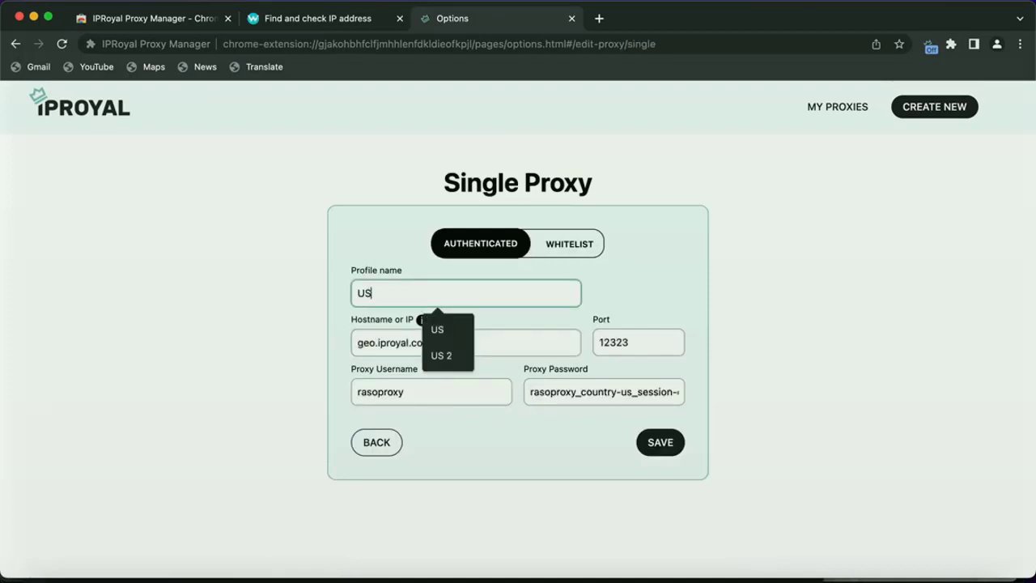
pyautogui.write('US 3')
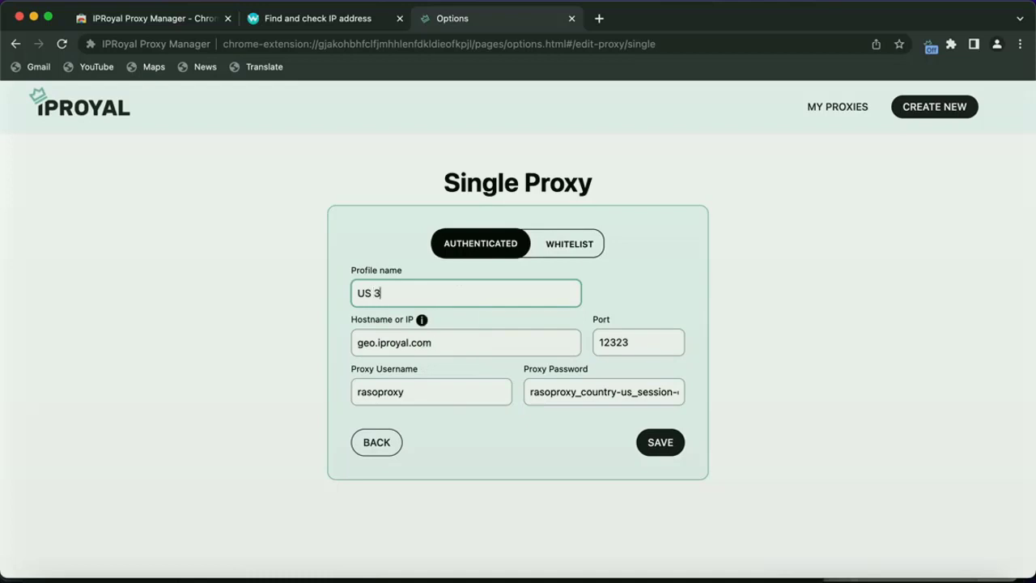
pyautogui.click(662, 441)
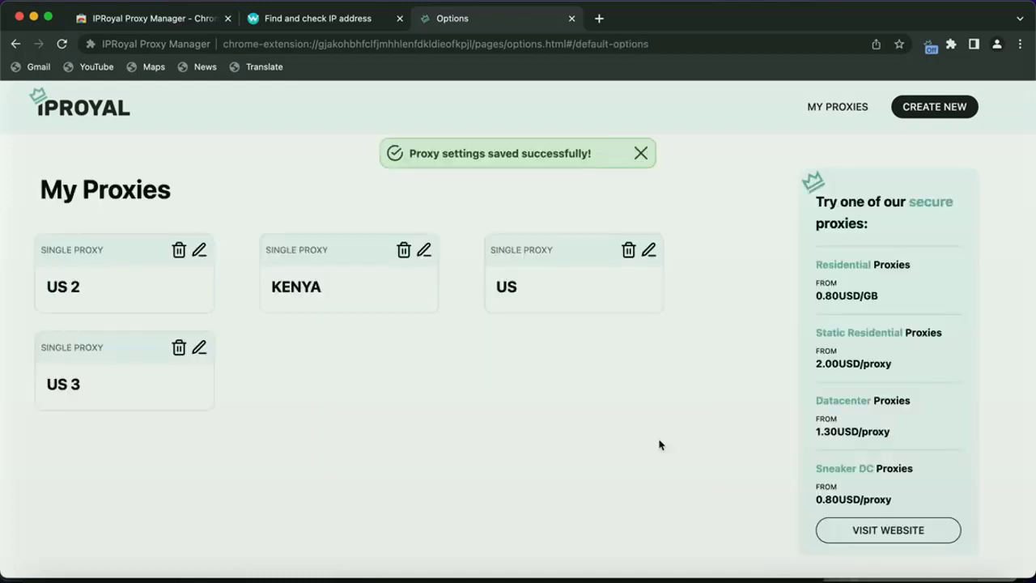
# Step: Activate the US 3 profile in the IPRoyal extension and close the Options and whoer.net tabs
pyautogui.click(929, 44)
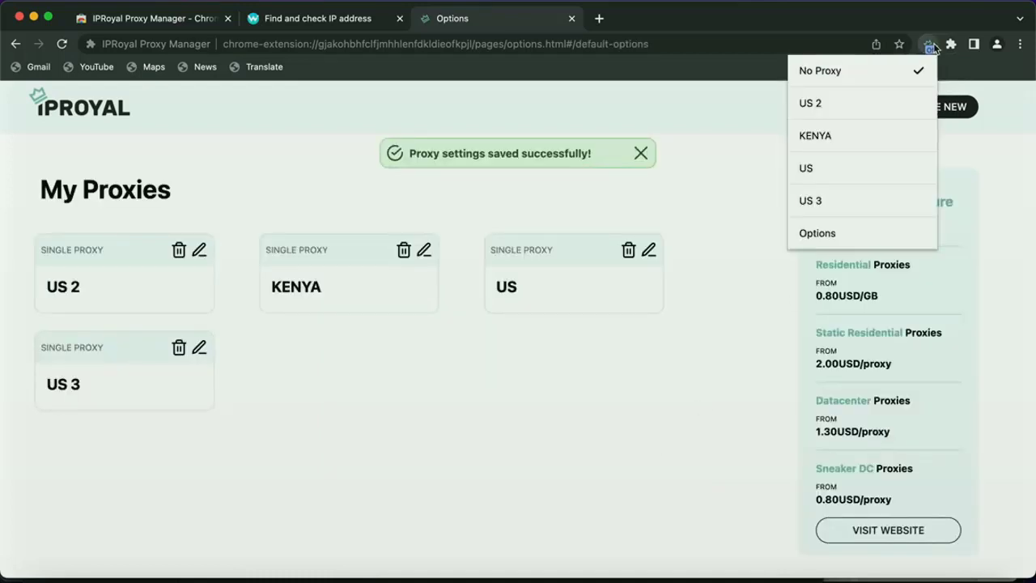
pyautogui.click(844, 197)
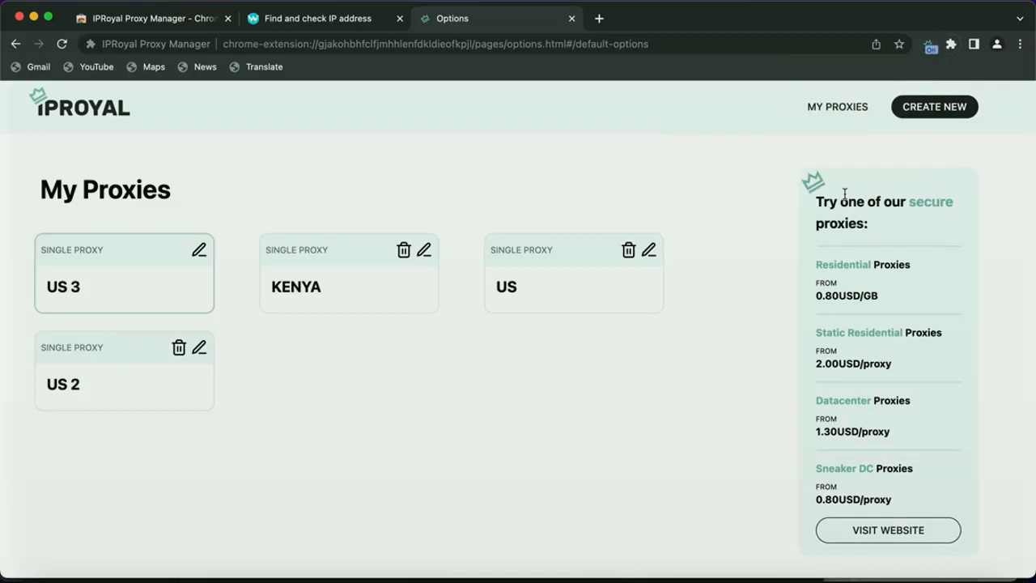
pyautogui.click(572, 18)
pyautogui.click(399, 18)
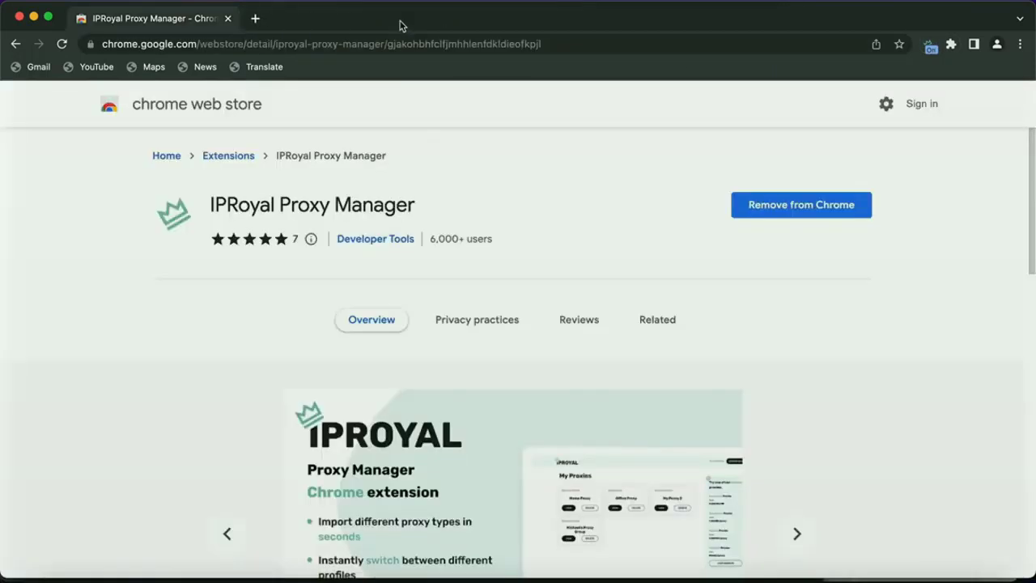
# Step: Load whoer.net in a new tab through the active proxy, dismissing the proxy sign-in prompts without entering credentials
pyautogui.click(254, 18)
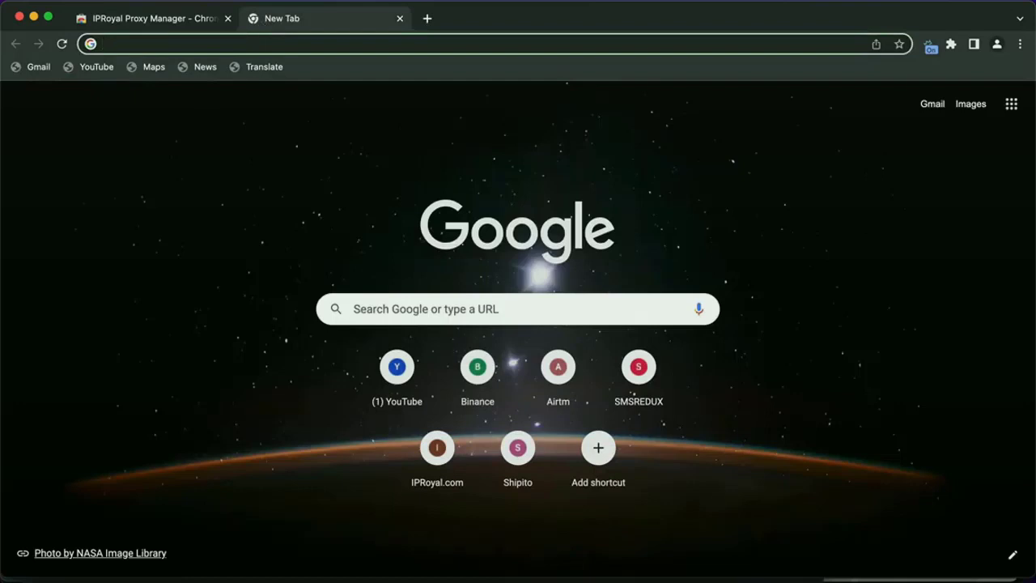
pyautogui.write('WH')
pyautogui.press('Return')
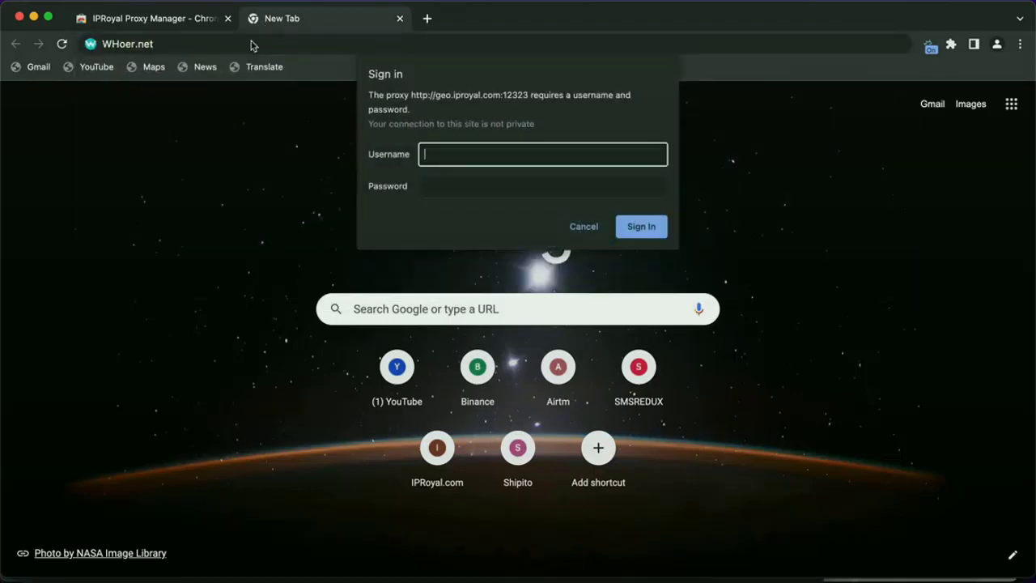
pyautogui.click(583, 226)
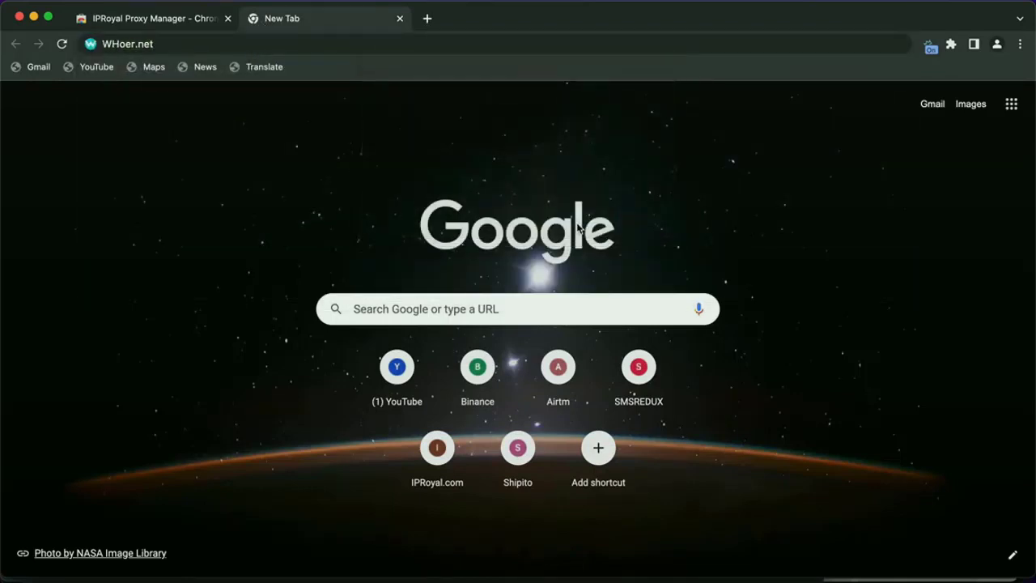
pyautogui.click(219, 45)
pyautogui.press('Return')
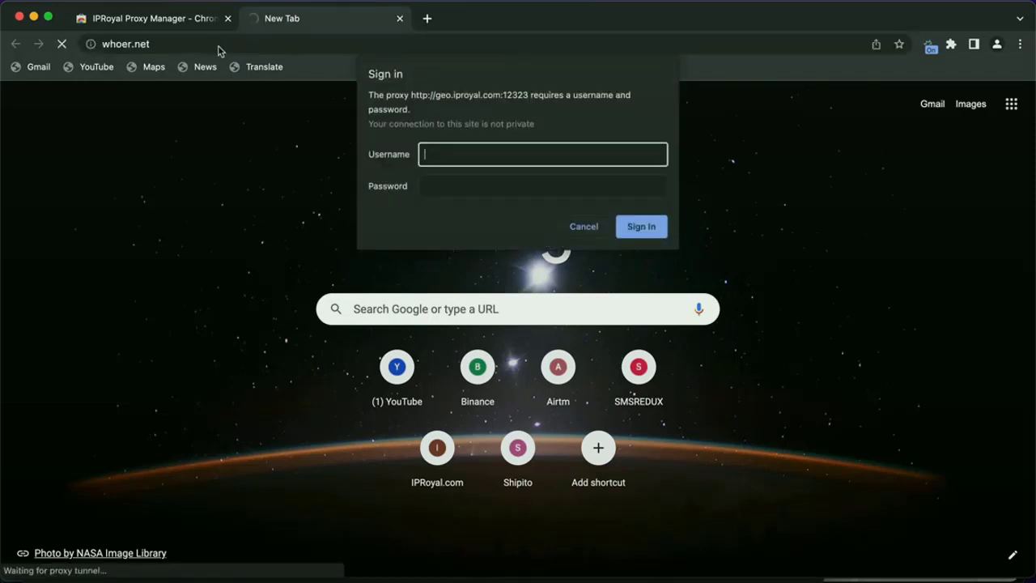
pyautogui.click(585, 227)
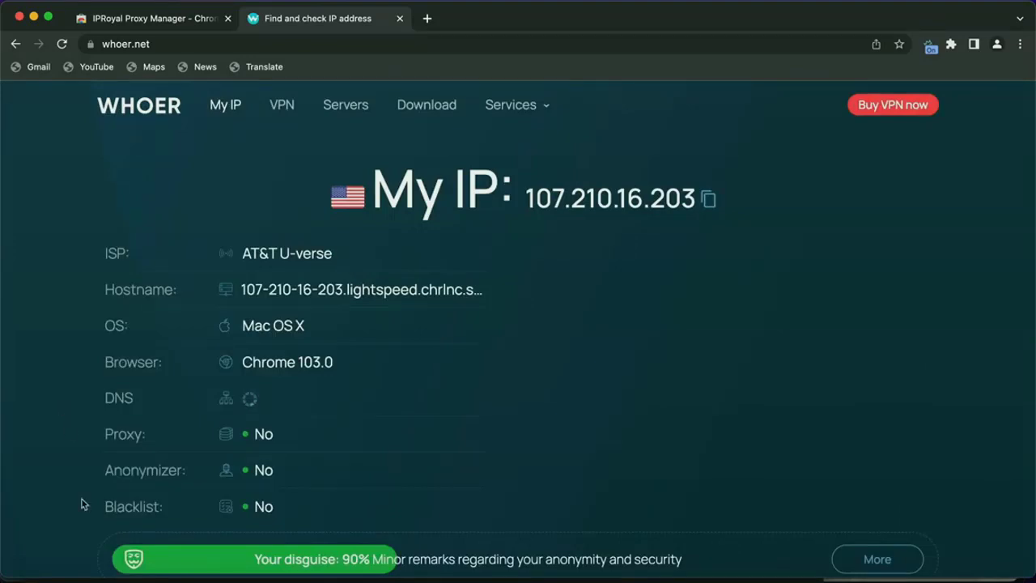
# Step: Open Proxy_list-3.txt from the Downloads folder and mark the third proxy entry with the note "BEST PROXY"
pyautogui.click(49, 577)
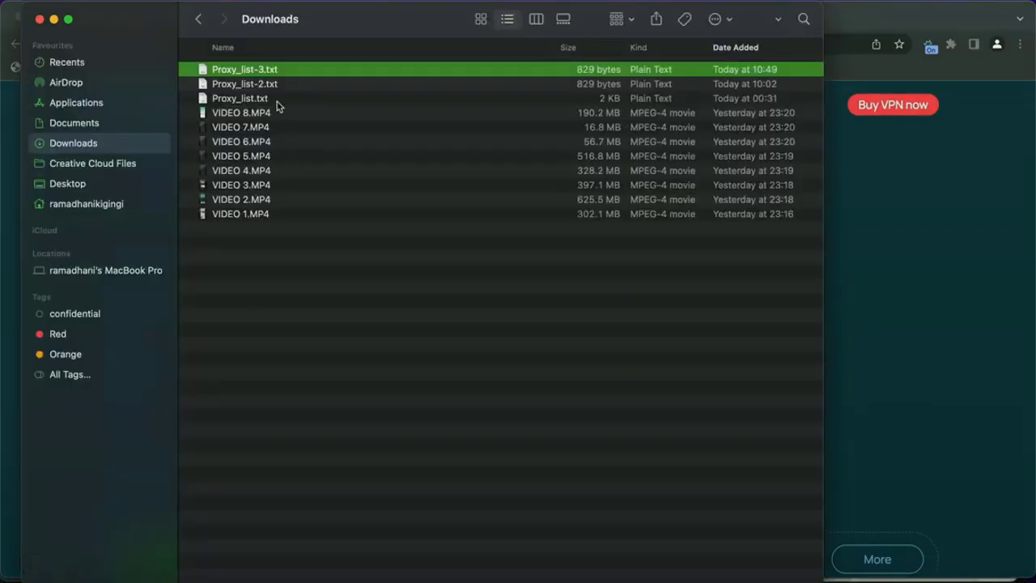
pyautogui.doubleClick(258, 72)
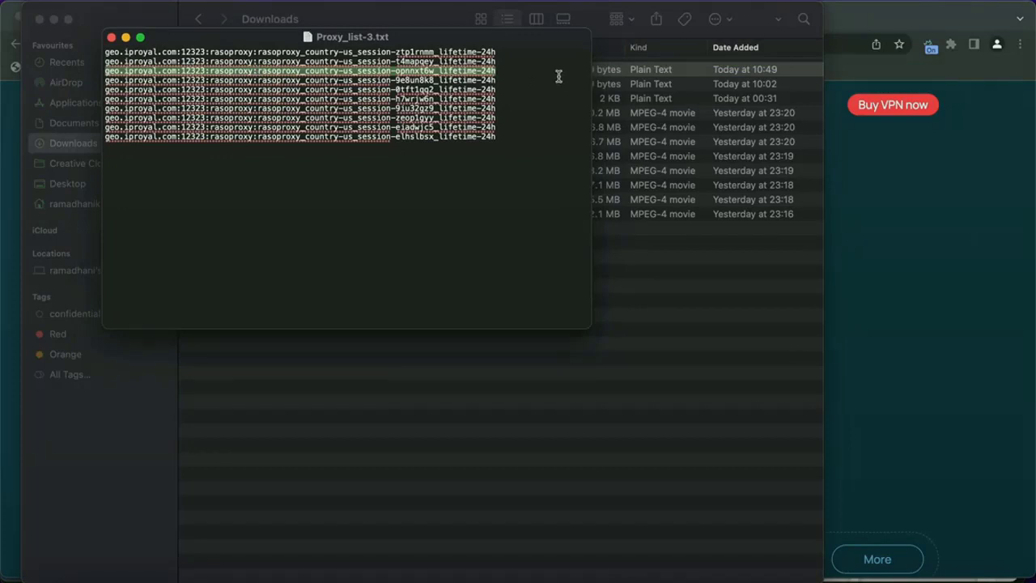
pyautogui.click(513, 72)
pyautogui.write('.  ')
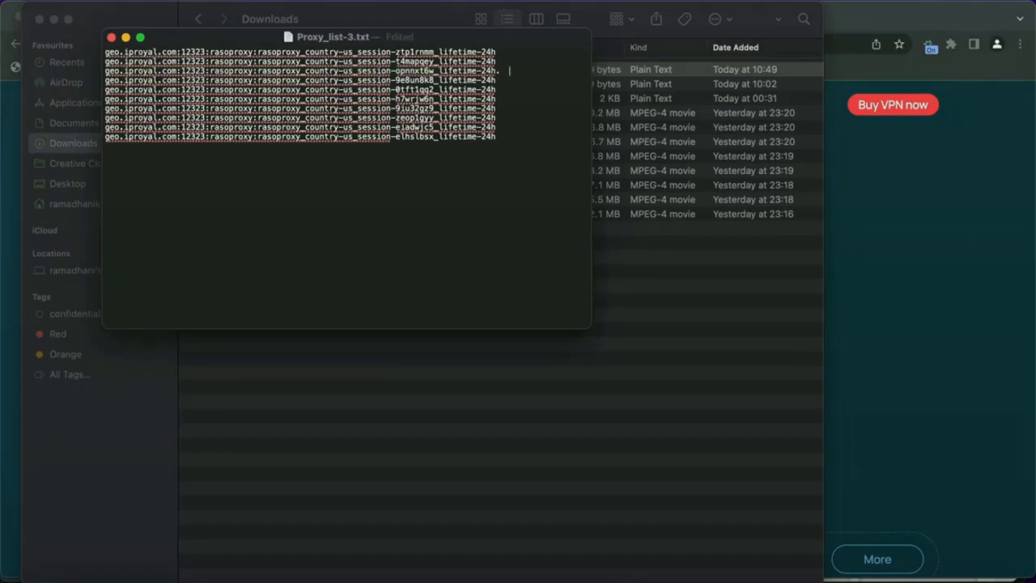
pyautogui.write('BEST PROXY')
# Step: Delete the first two proxy entries above the marked one in Proxy_list-3.txt
pyautogui.moveTo(510, 61); pyautogui.dragTo(274, 37)
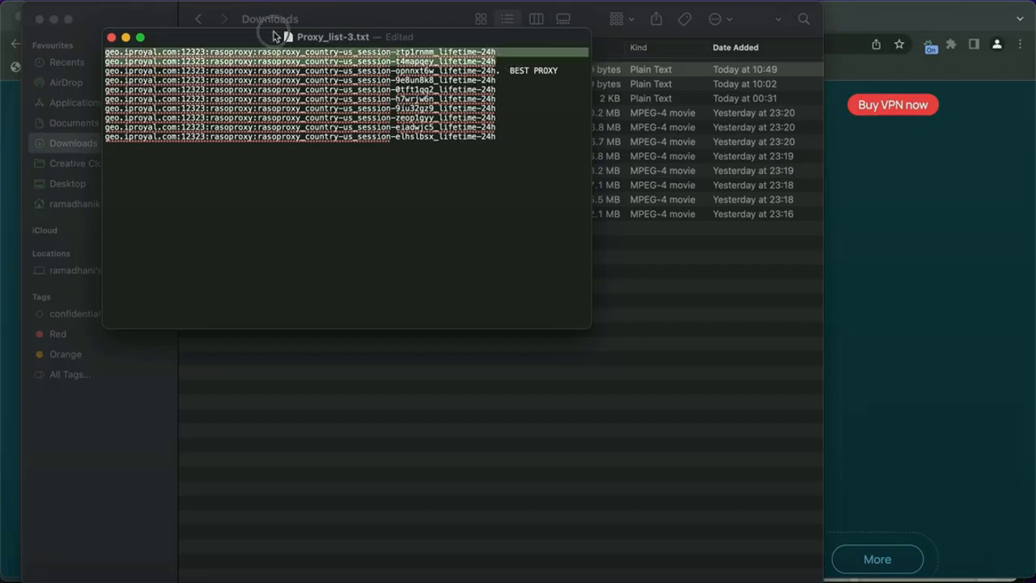
pyautogui.rightClick(302, 61)
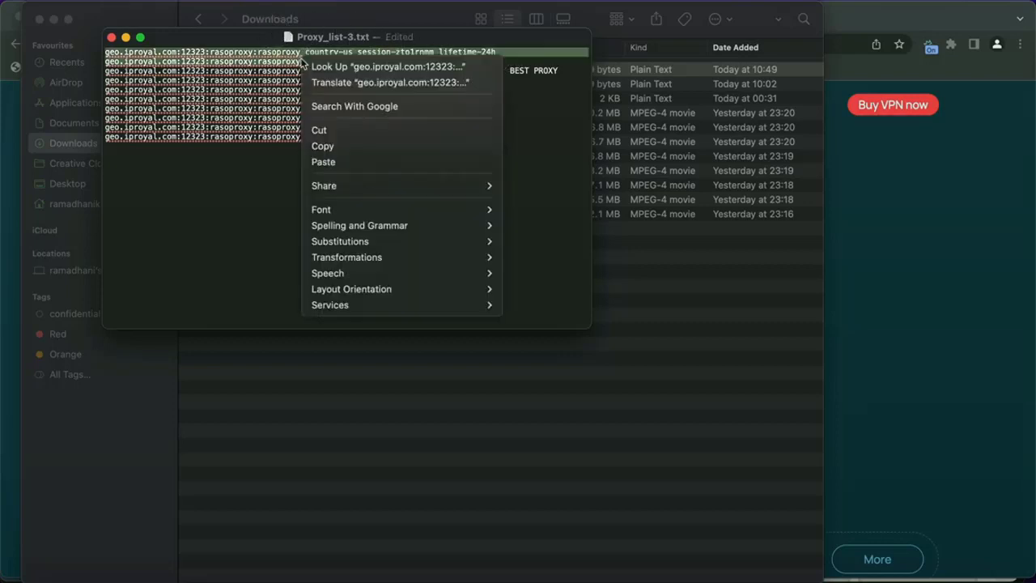
pyautogui.click(328, 142)
pyautogui.press('BackSpace')
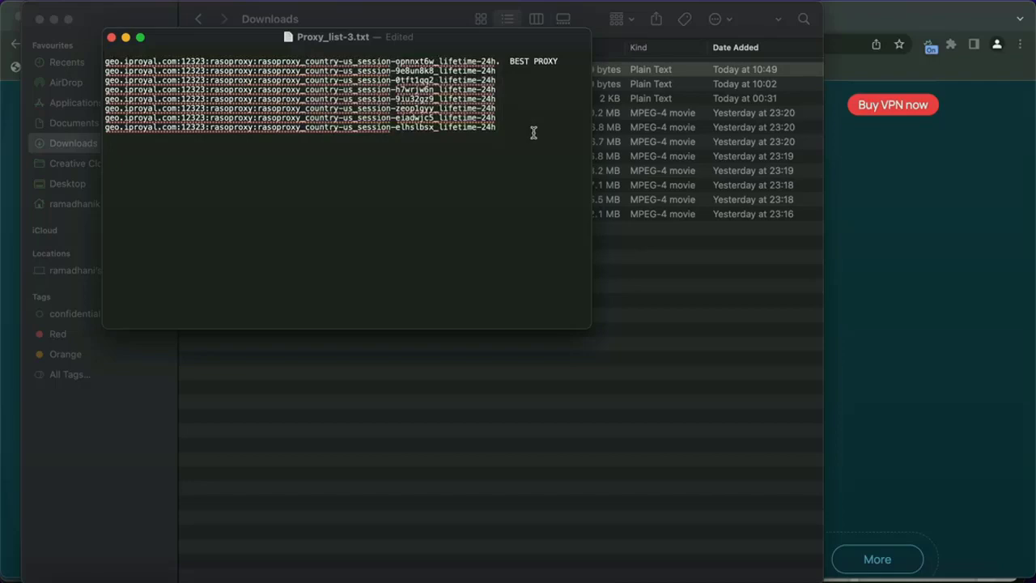
# Step: Return to Chrome and examine the location details of the US 3 connection on whoer.net
pyautogui.click(916, 257)
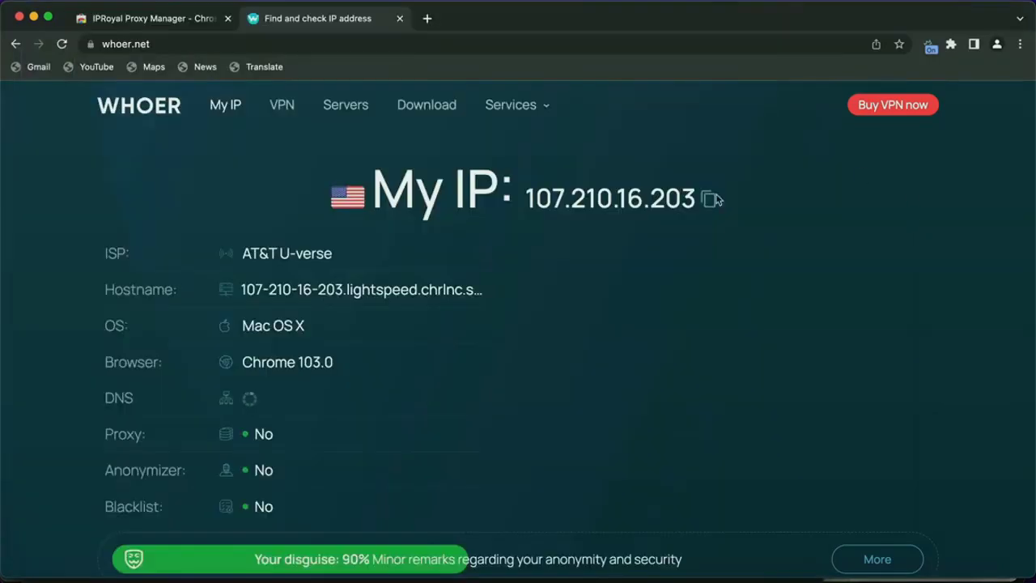
pyautogui.scroll(-20, 417, 345)
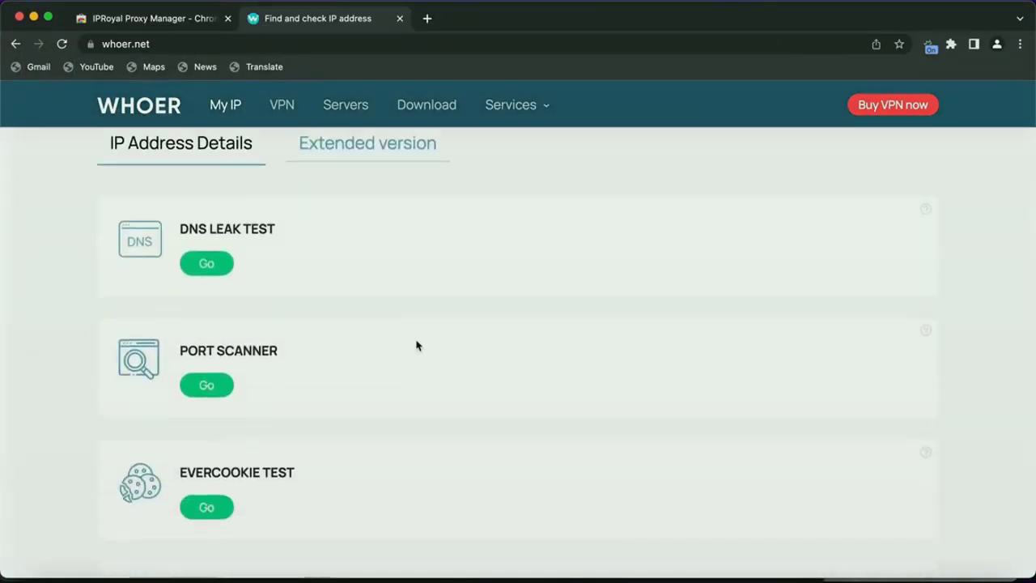
pyautogui.scroll(3, 416, 344)
pyautogui.scroll(-1, 417, 347)
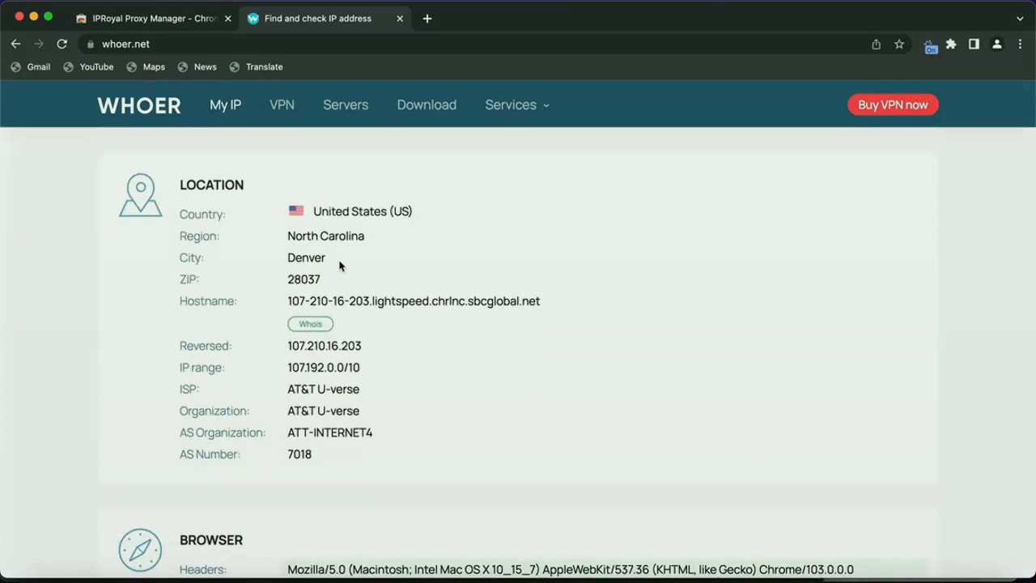